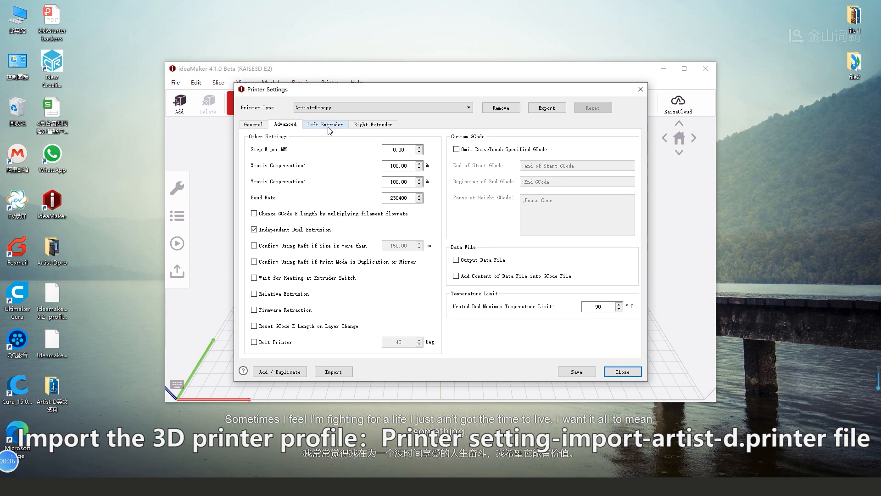
Review the left and right extruder settings of the Artist-D-copy printer, then close the printer settings.
{"action": "left_click", "coordinate": [328, 127]}
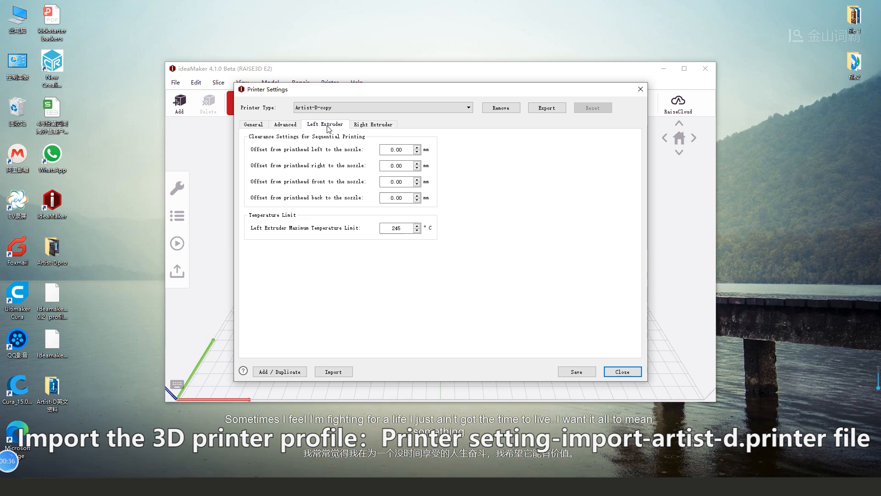
{"action": "left_click", "coordinate": [379, 124]}
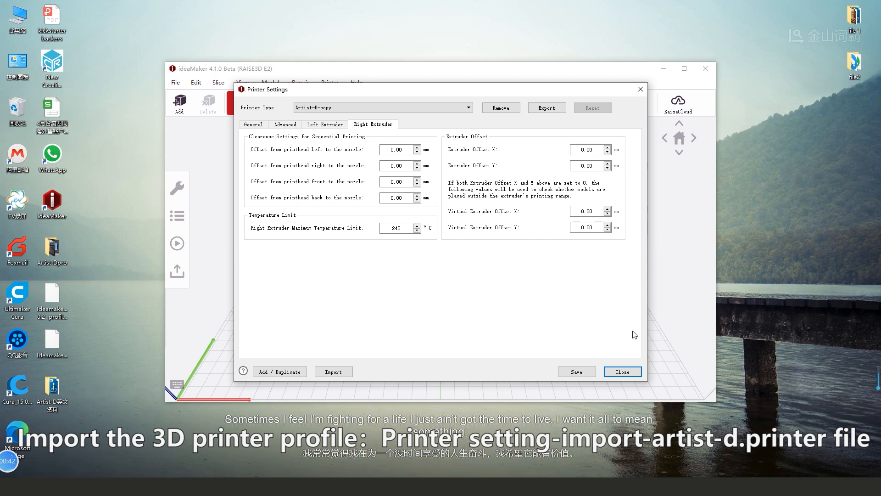
{"action": "left_click", "coordinate": [622, 372]}
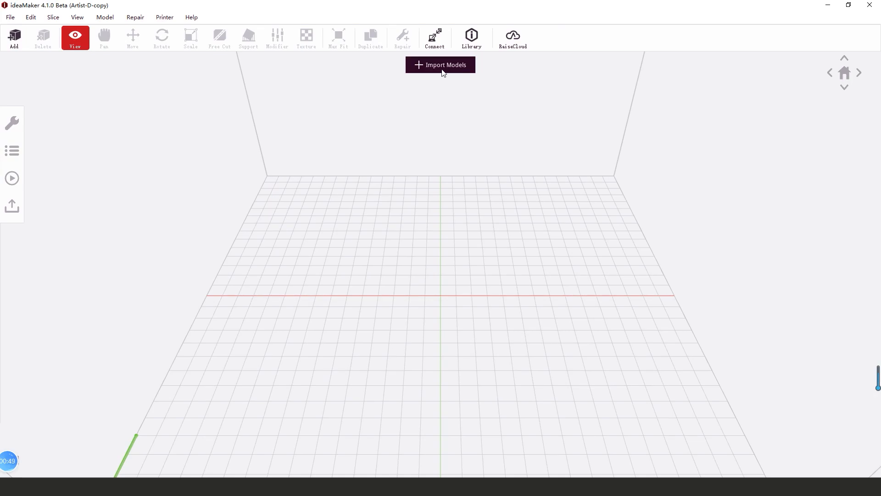
Import the cut_1 and cut_2 STL models together from the Dual-color mixed testing folder.
{"action": "left_click", "coordinate": [442, 68]}
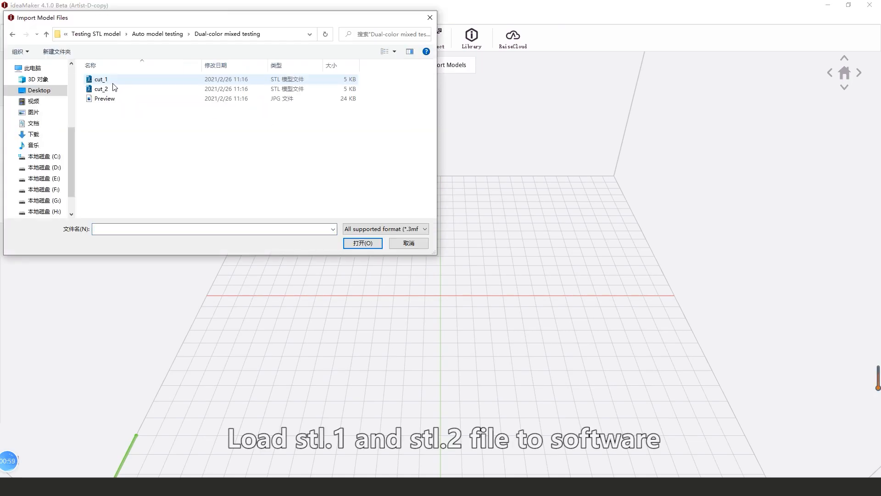
{"action": "left_click", "coordinate": [101, 79]}
{"action": "left_click", "coordinate": [108, 90], "text": "shift"}
{"action": "left_click", "coordinate": [109, 90], "text": "shift"}
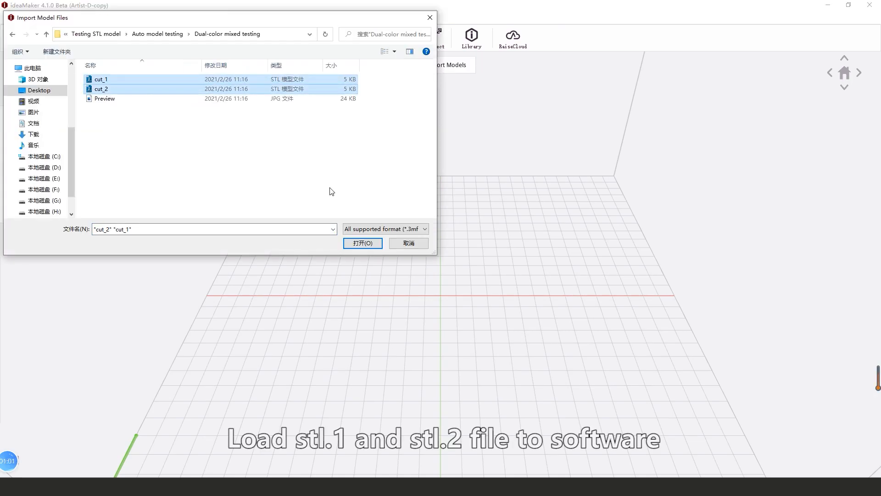
{"action": "left_click", "coordinate": [363, 243]}
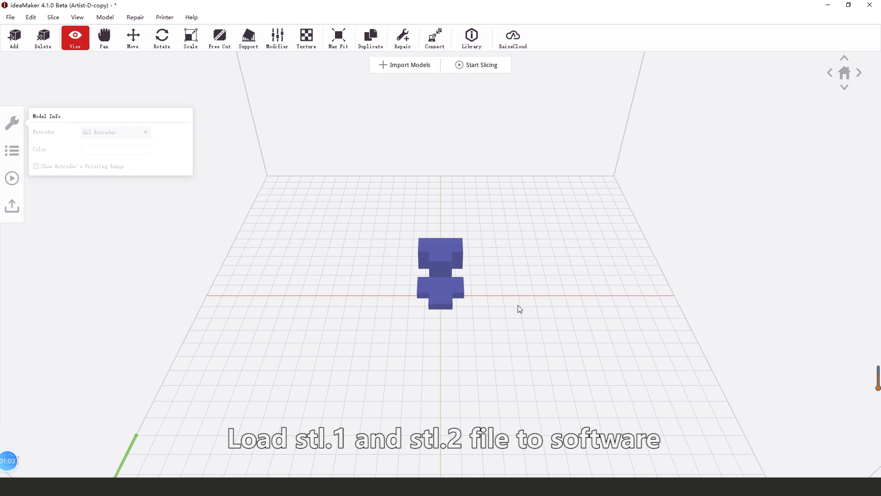
Change the left extruder's filament color to yellow (#ffff00) through the cut_2 model's info.
{"action": "left_click", "coordinate": [433, 294]}
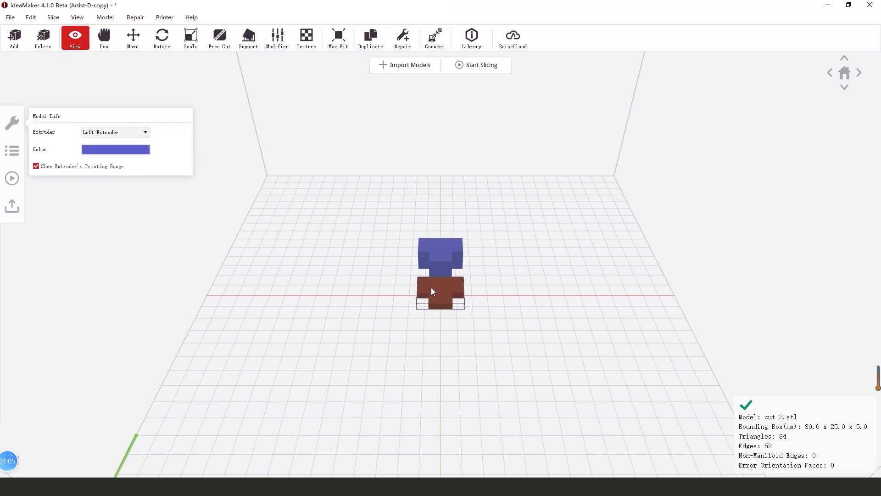
{"action": "left_click", "coordinate": [131, 151]}
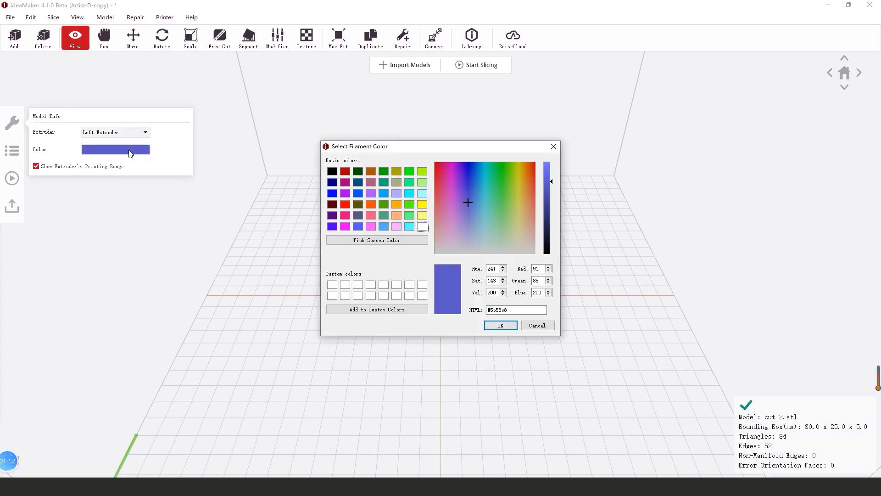
{"action": "left_click", "coordinate": [422, 204]}
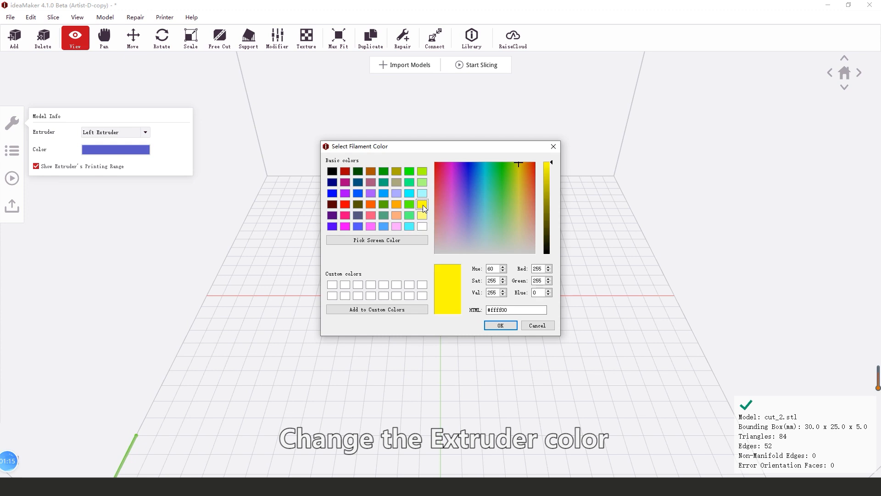
{"action": "left_click", "coordinate": [493, 325]}
{"action": "left_click", "coordinate": [523, 306]}
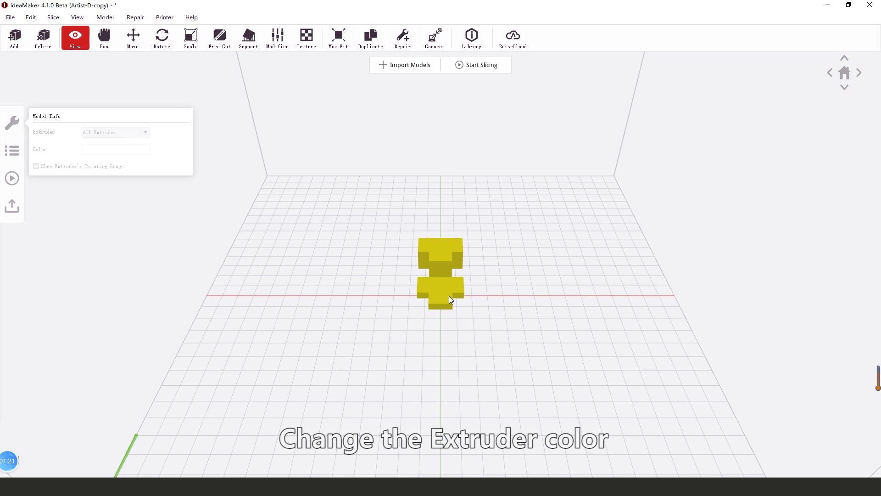
Assign the cut_1 model to the Right Extruder and check that cut_2 uses the Left Extruder.
{"action": "left_click", "coordinate": [449, 297]}
{"action": "left_click", "coordinate": [448, 247]}
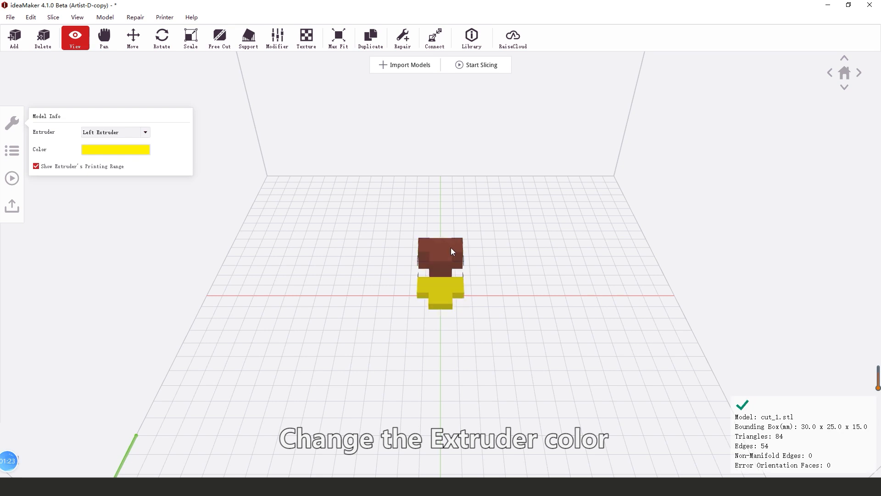
{"action": "left_click", "coordinate": [145, 132]}
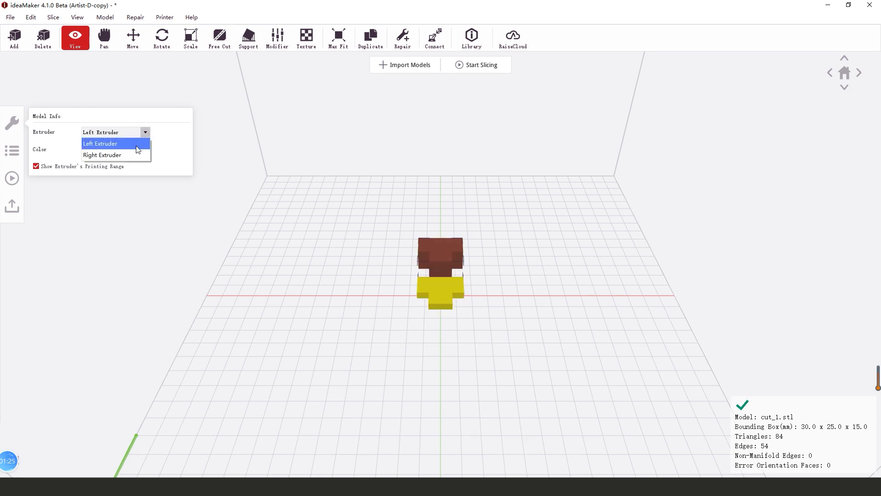
{"action": "left_click", "coordinate": [105, 156]}
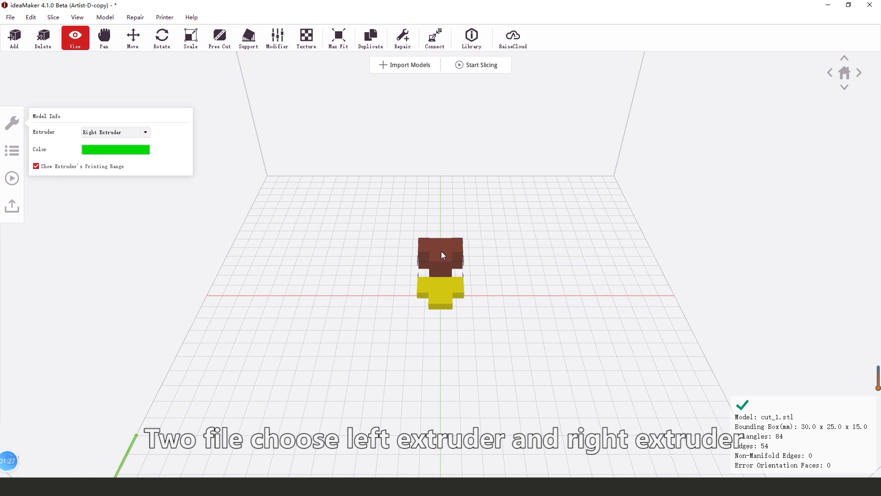
{"action": "left_click", "coordinate": [440, 285]}
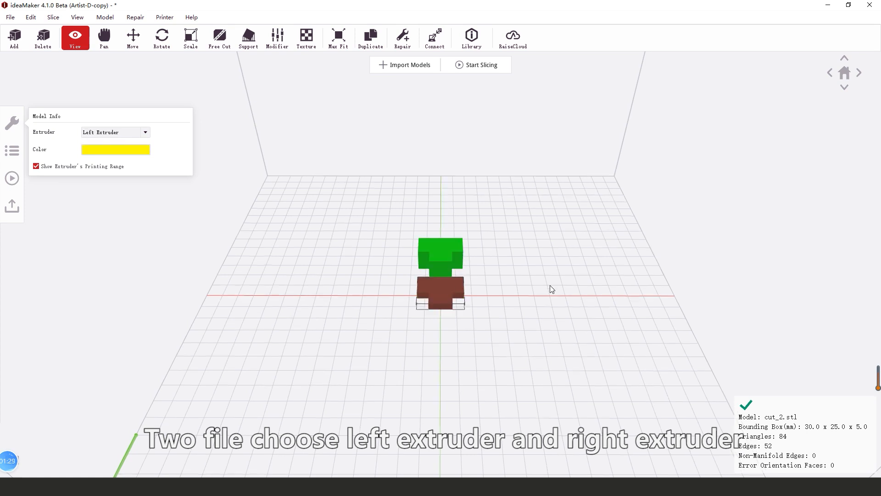
Select both models and combine them into one dual-color part with Align Selected Models.
{"action": "left_click", "coordinate": [549, 285]}
{"action": "key", "text": "ctrl+a"}
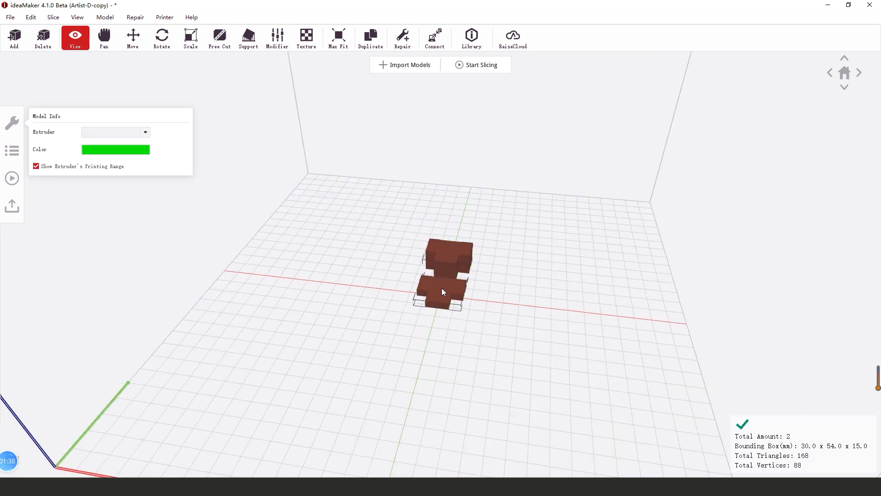
{"action": "left_click", "coordinate": [442, 289]}
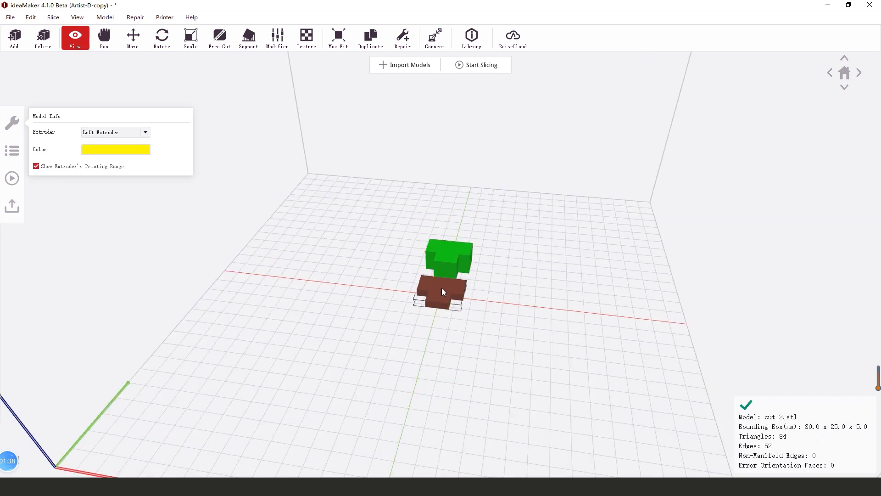
{"action": "key", "text": "ctrl+a"}
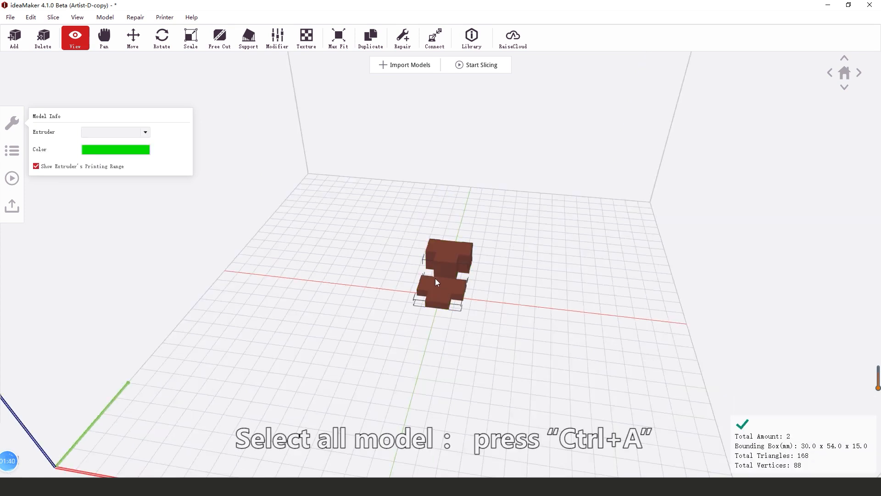
{"action": "right_click", "coordinate": [438, 228]}
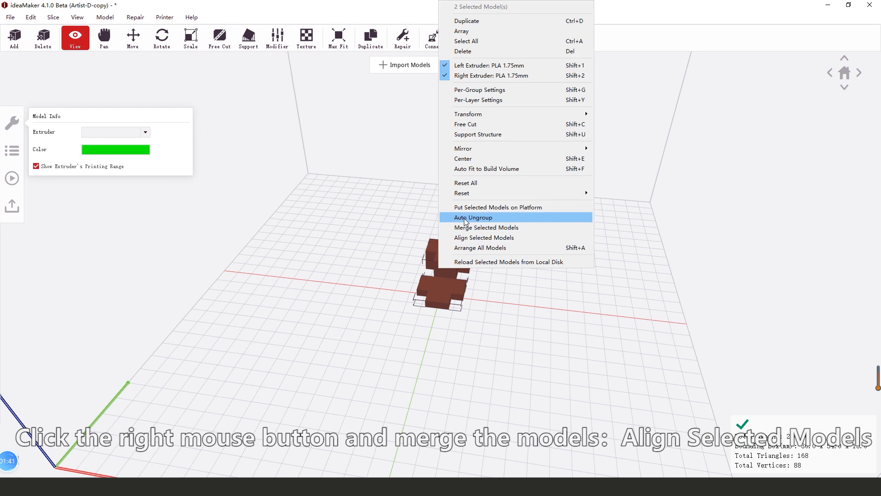
{"action": "left_click", "coordinate": [490, 238]}
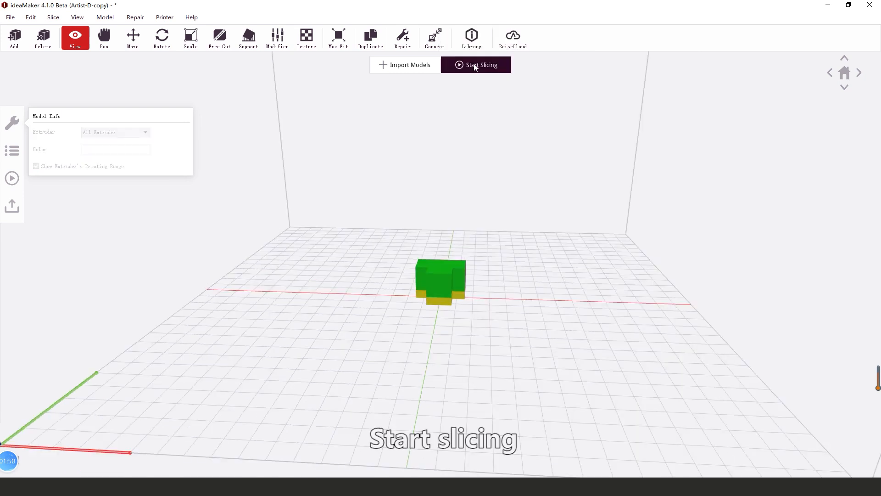
Import the slicing template Ideamaker_Artist-D 0.2 profile.bin from the Desktop into the existing Artist-D-copy printer and slice the models with it.
{"action": "left_click", "coordinate": [473, 64]}
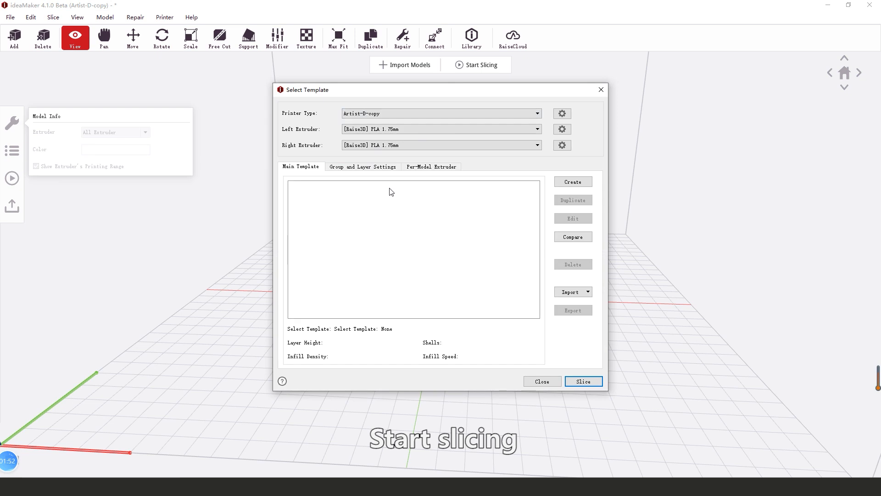
{"action": "left_click", "coordinate": [577, 294]}
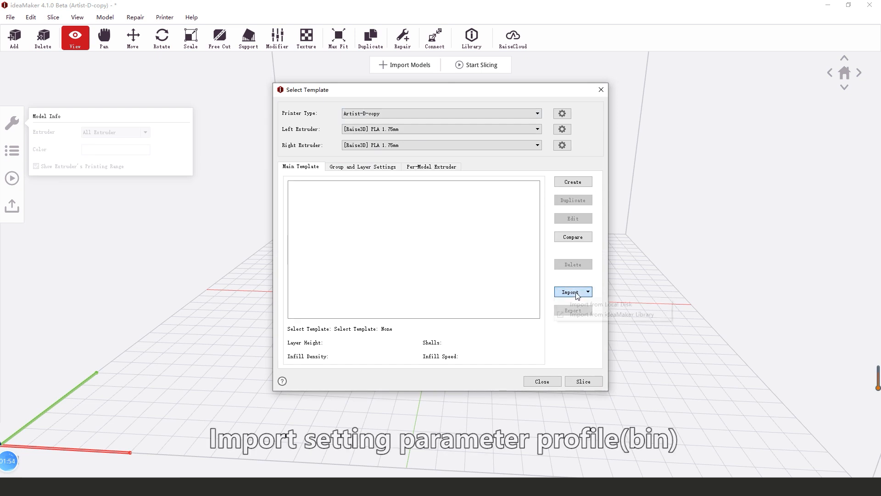
{"action": "left_click", "coordinate": [613, 303]}
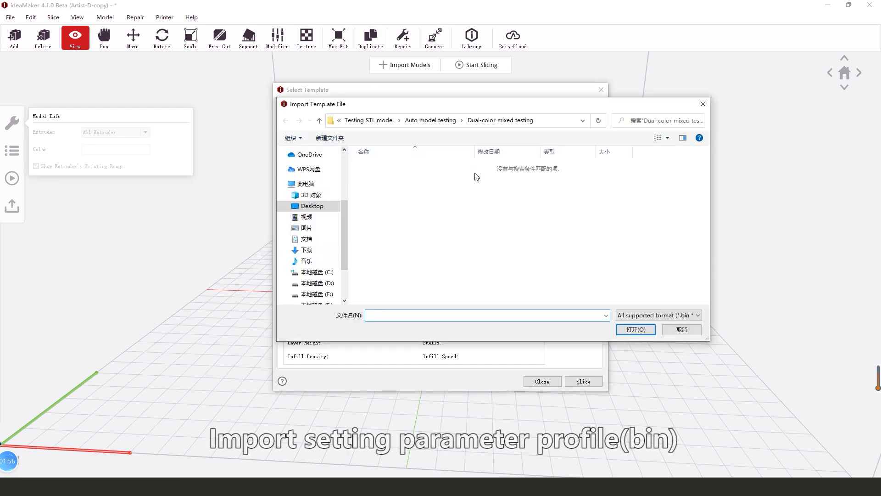
{"action": "left_click", "coordinate": [317, 206]}
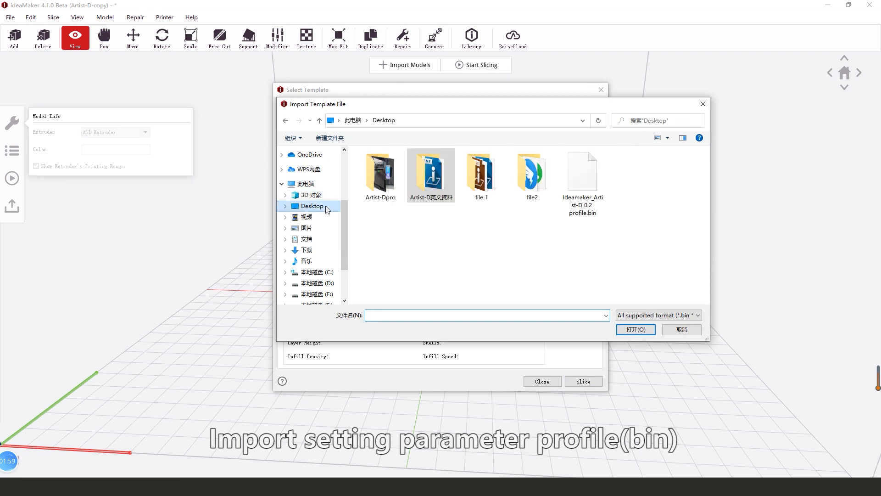
{"action": "left_click", "coordinate": [581, 189]}
{"action": "left_click", "coordinate": [635, 329]}
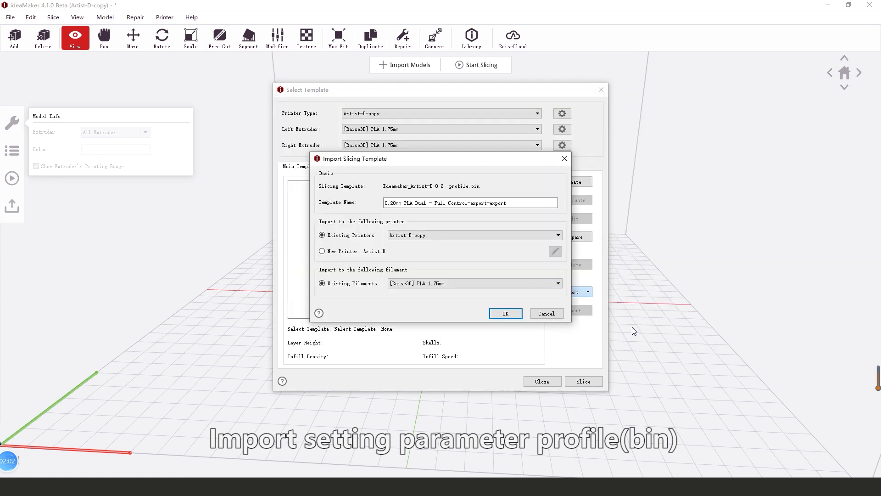
{"action": "left_click", "coordinate": [506, 314]}
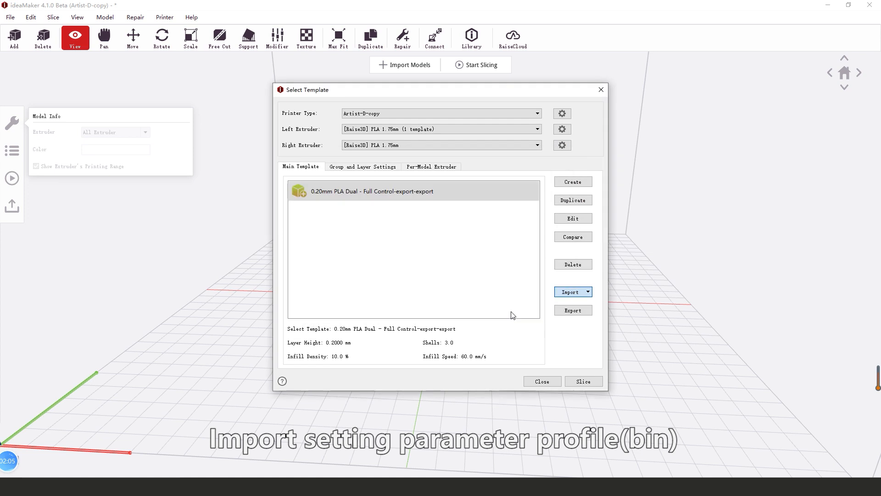
{"action": "left_click", "coordinate": [582, 382]}
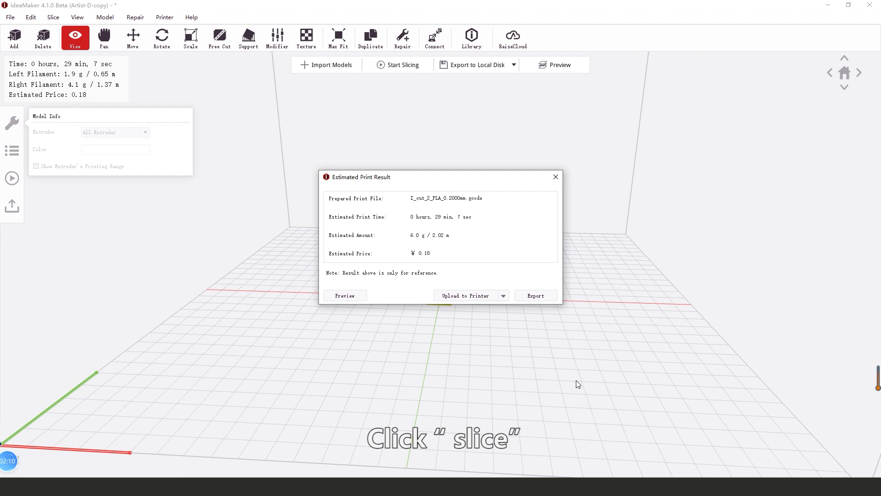
Export the sliced print to the Desktop as a G-code file named cut_PLA_0.2000mm and close the print result.
{"action": "left_click", "coordinate": [529, 301]}
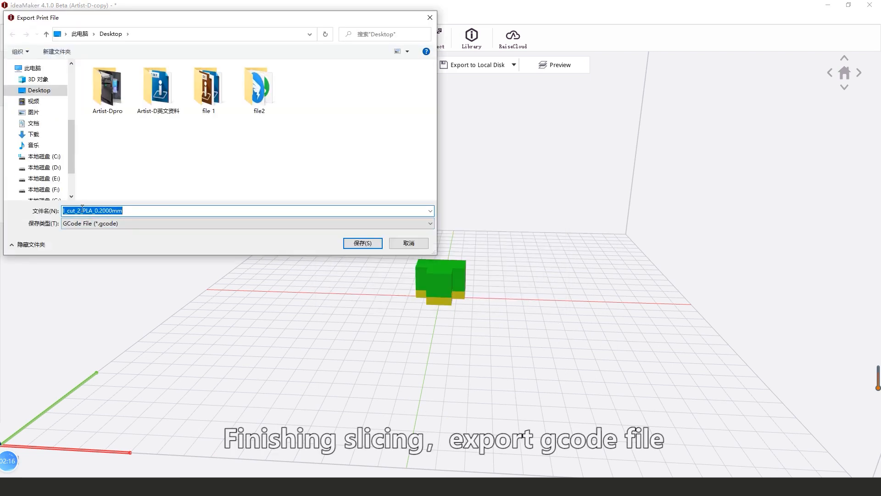
{"action": "left_click", "coordinate": [82, 210]}
{"action": "left_click_drag", "start_coordinate": [81, 210], "coordinate": [43, 209]}
{"action": "key", "text": "BackSpace"}
{"action": "type", "text": "cut"}
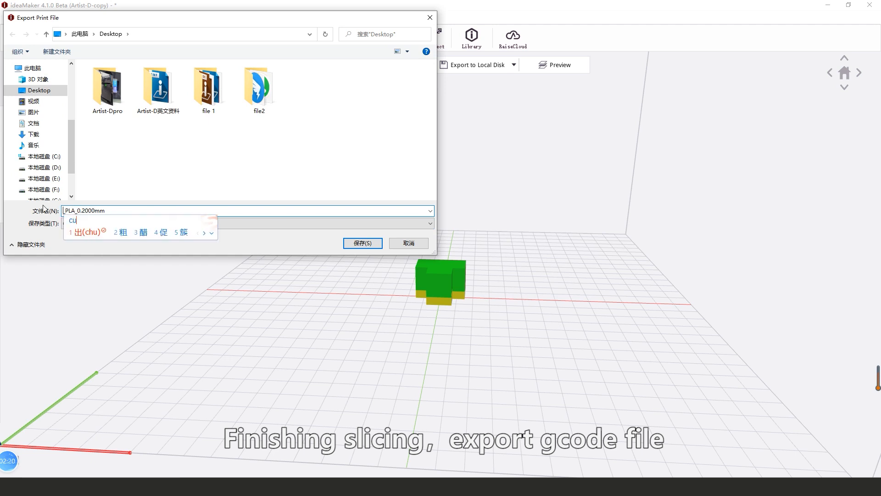
{"action": "key", "text": "space"}
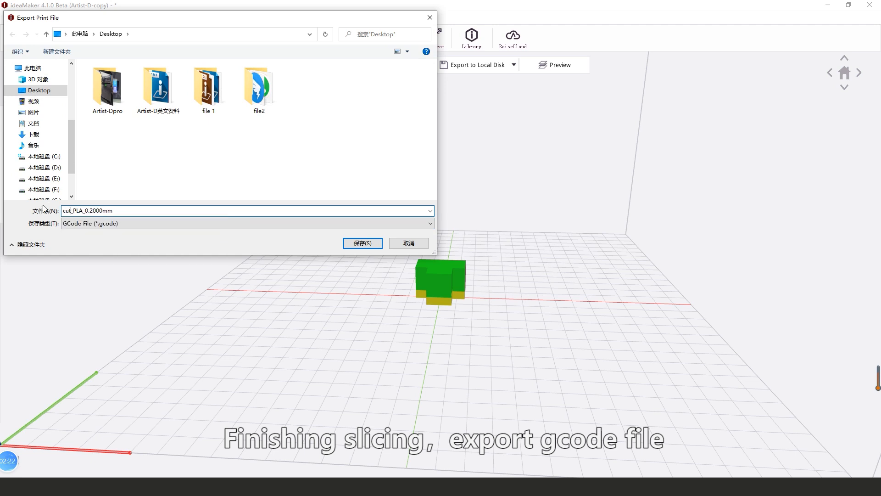
{"action": "left_click", "coordinate": [362, 243]}
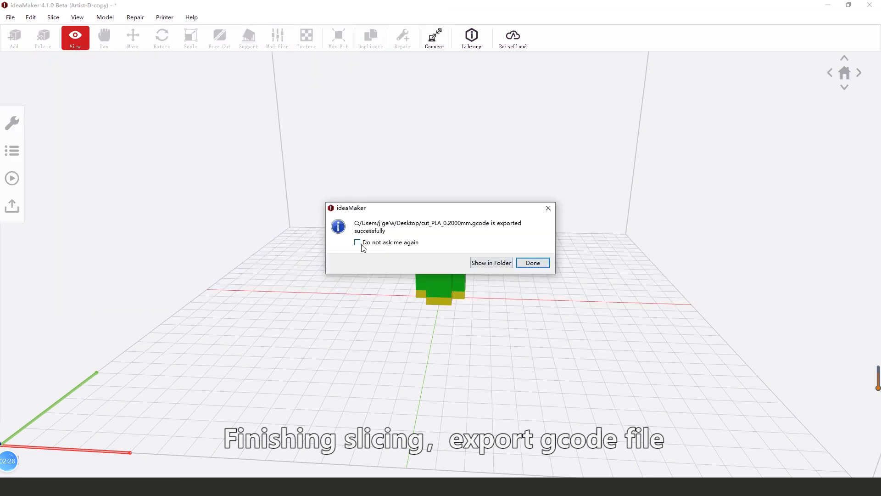
{"action": "left_click", "coordinate": [360, 243]}
{"action": "left_click", "coordinate": [533, 263]}
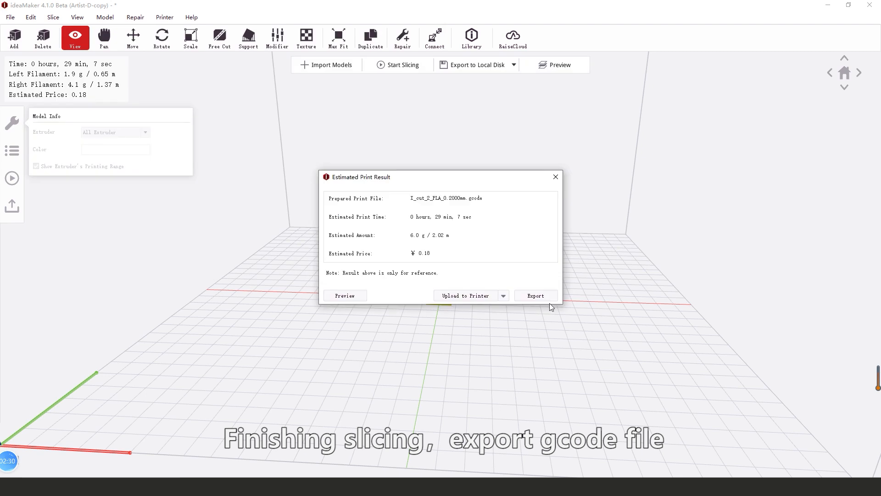
{"action": "left_click", "coordinate": [555, 177]}
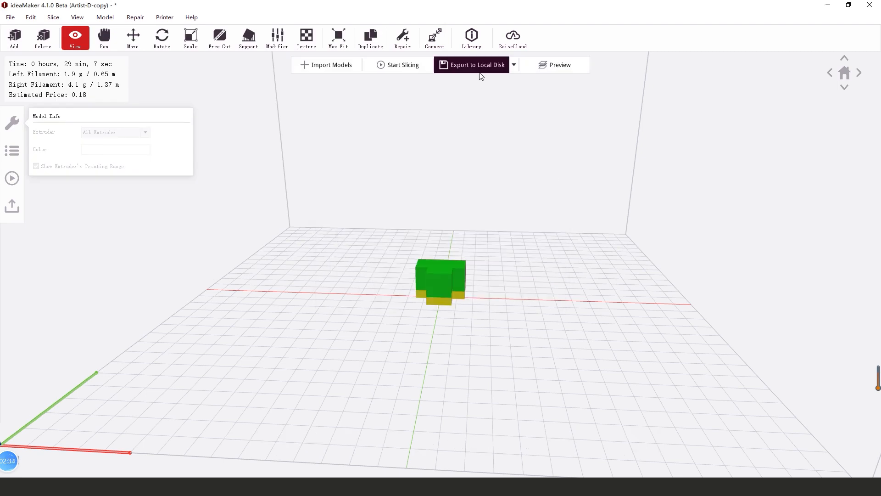
Preview the sliced print's toolpaths, scrub through the layers, and close the preview.
{"action": "left_click", "coordinate": [556, 65]}
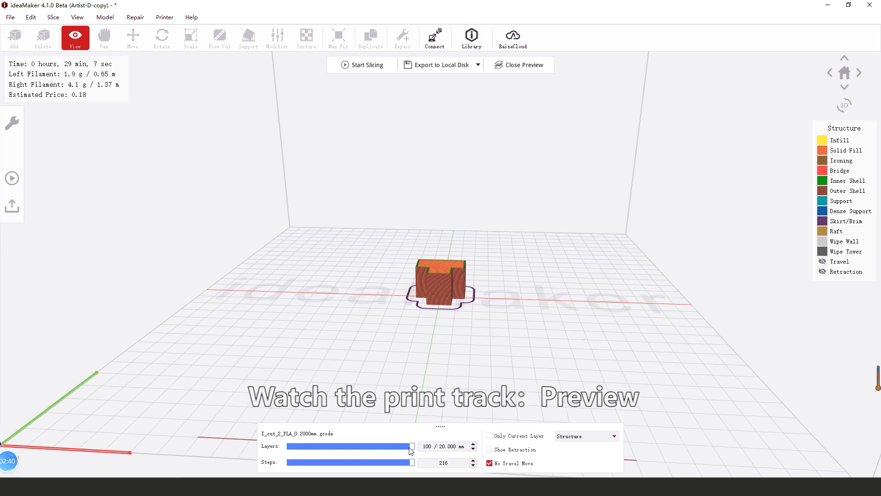
{"action": "mouse_move", "coordinate": [411, 449]}
{"action": "left_mouse_down"}
{"action": "mouse_move", "coordinate": [286, 451]}
{"action": "mouse_move", "coordinate": [412, 454]}
{"action": "left_mouse_up"}
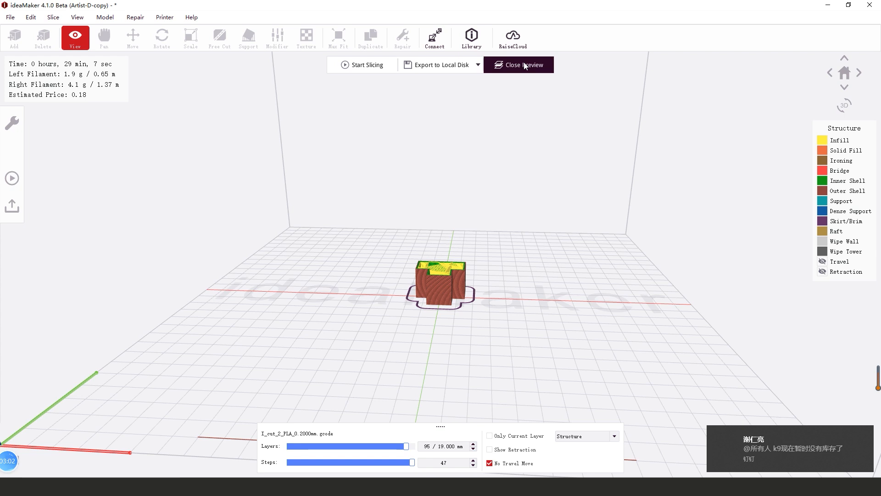
{"action": "left_click", "coordinate": [524, 62]}
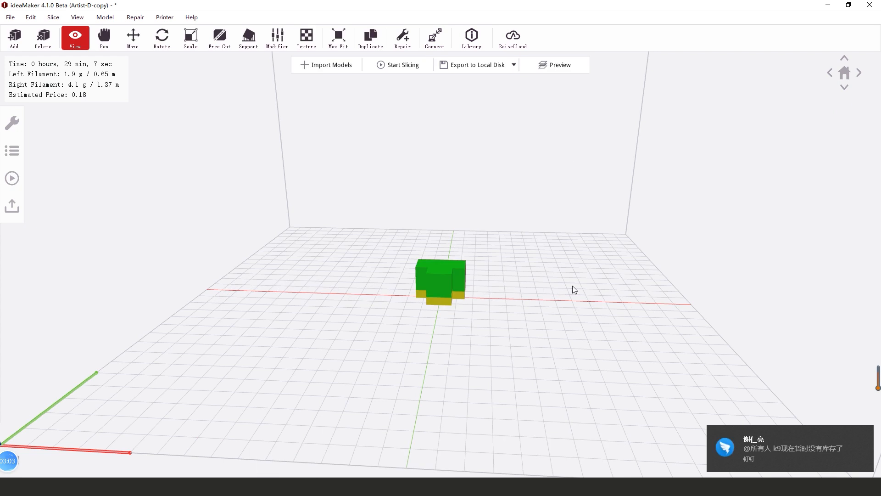
Delete the dual-color cut models from the build platform and confirm the deletion.
{"action": "left_click", "coordinate": [436, 274]}
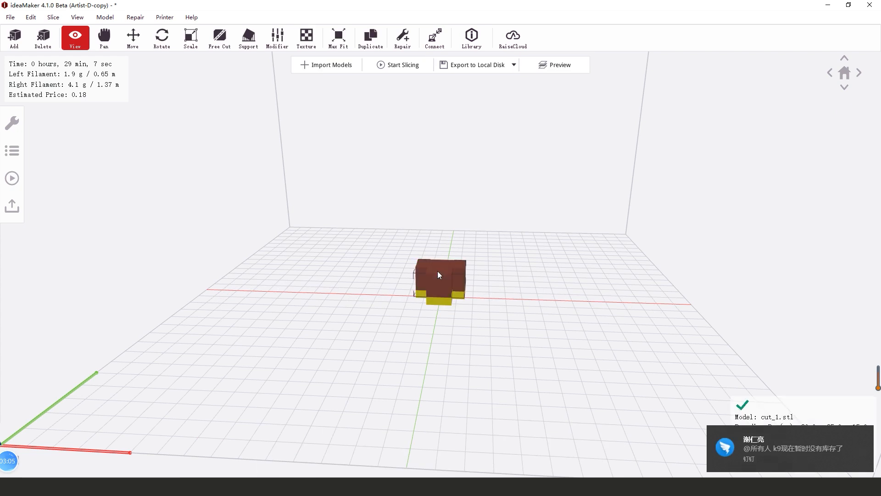
{"action": "right_click", "coordinate": [439, 274]}
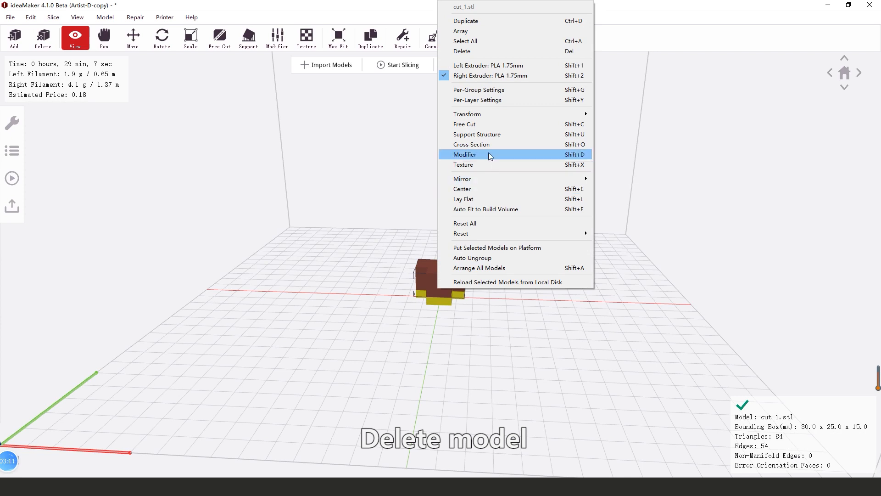
{"action": "left_click", "coordinate": [480, 54]}
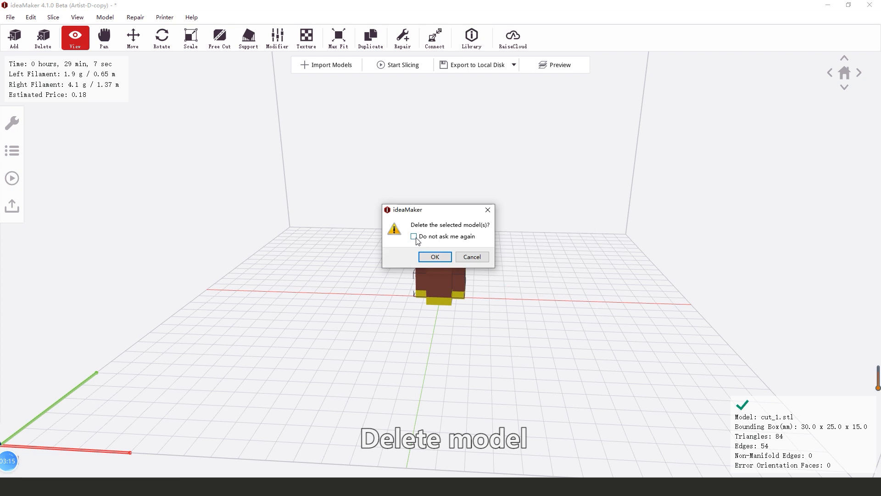
{"action": "left_click", "coordinate": [434, 256]}
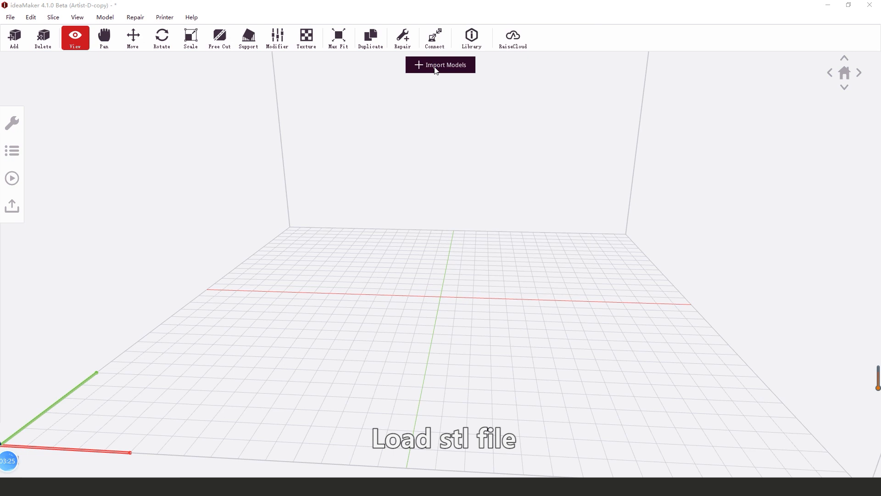
Import the Tyrannosaurus Rex STL model from the Mixed color supported folder.
{"action": "left_click", "coordinate": [435, 64]}
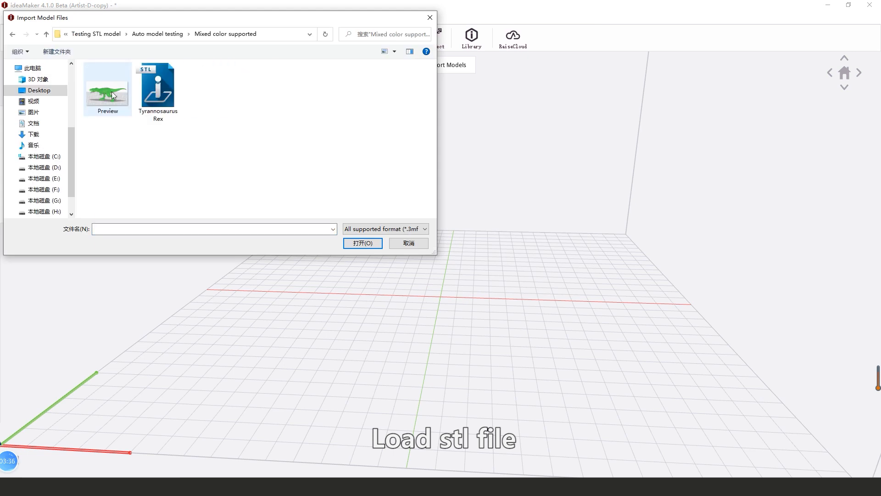
{"action": "left_click", "coordinate": [161, 95]}
{"action": "left_click", "coordinate": [363, 243]}
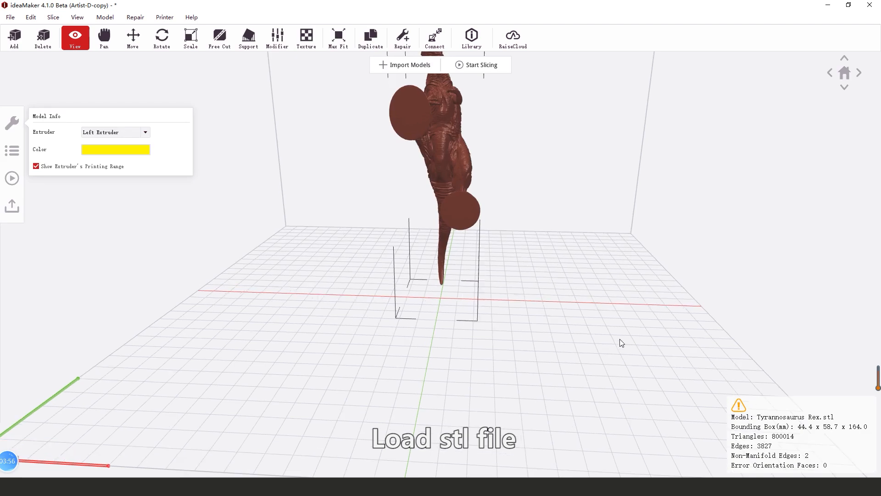
Rotate the Tyrannosaurus Rex 90 degrees about the X axis in world coordinates so it stands on its feet.
{"action": "left_click_drag", "start_coordinate": [621, 342], "coordinate": [571, 324]}
{"action": "left_click_drag", "start_coordinate": [555, 363], "coordinate": [414, 398]}
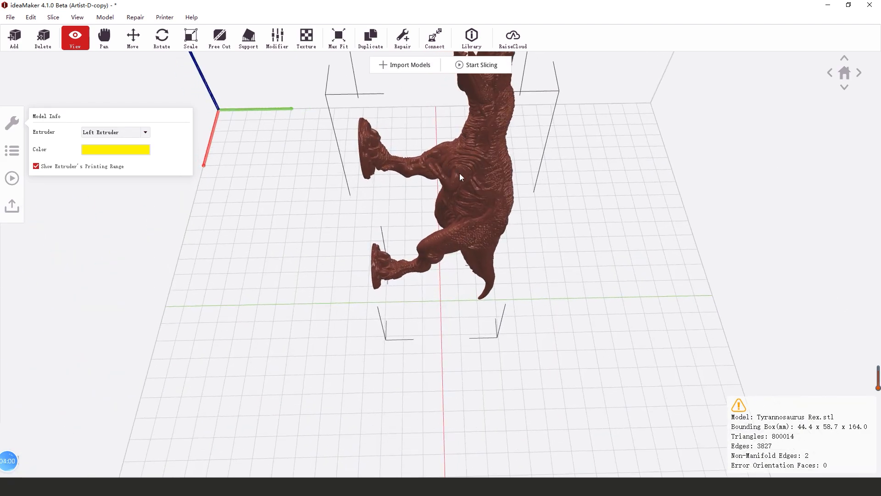
{"action": "left_click", "coordinate": [164, 37]}
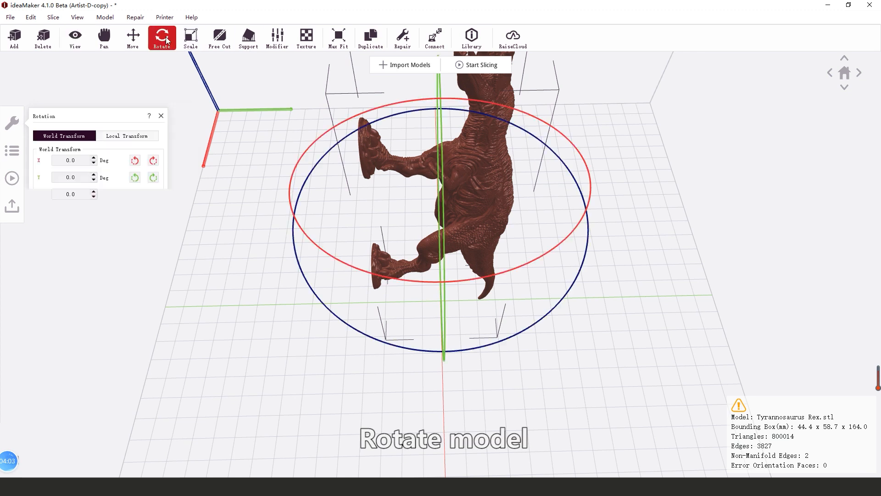
{"action": "left_click", "coordinate": [78, 161]}
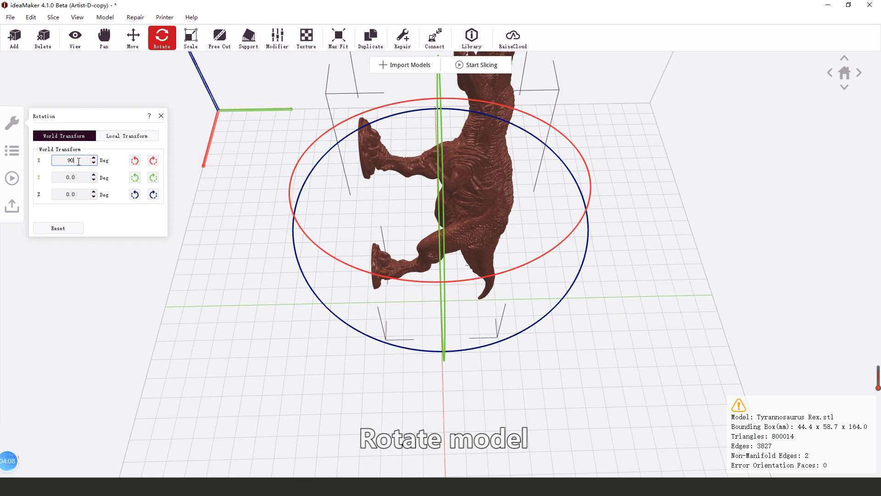
{"action": "left_click", "coordinate": [237, 183]}
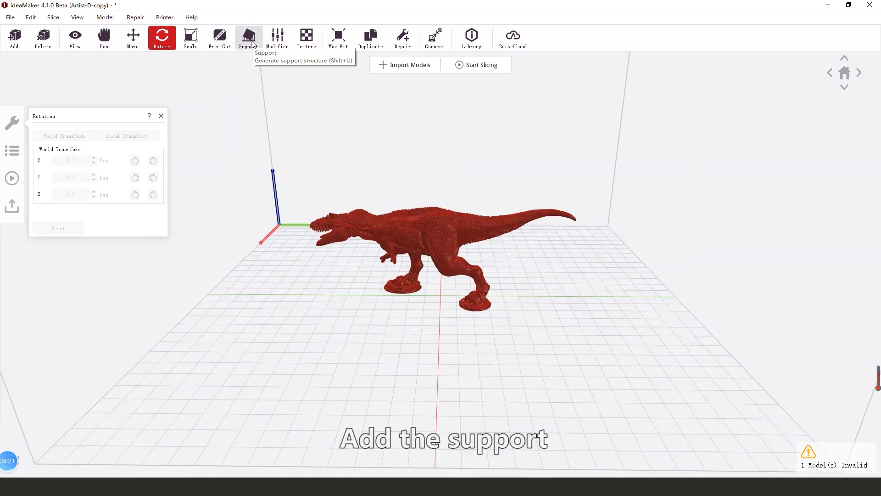
Create auto supports for the Tyrannosaurus Rex and manually add support pillars to fill the gaps beneath its tail.
{"action": "left_click", "coordinate": [248, 38]}
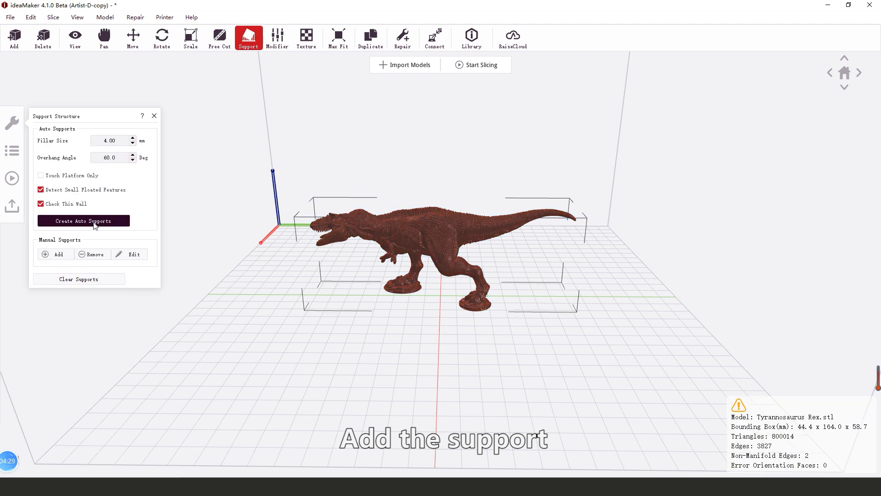
{"action": "left_click", "coordinate": [96, 225]}
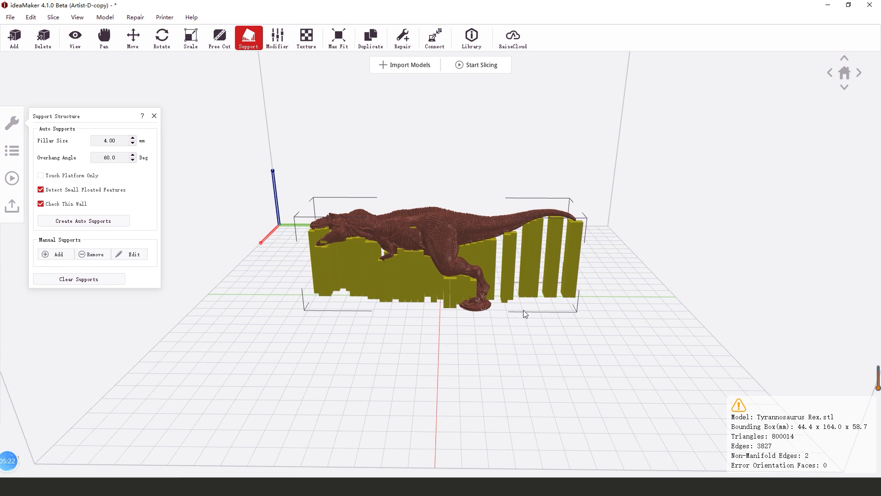
{"action": "left_click", "coordinate": [63, 256]}
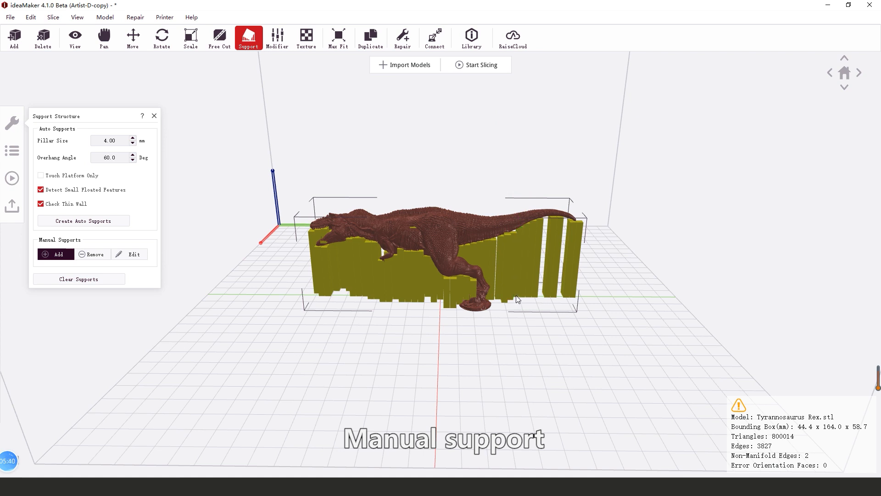
{"action": "left_click", "coordinate": [542, 299]}
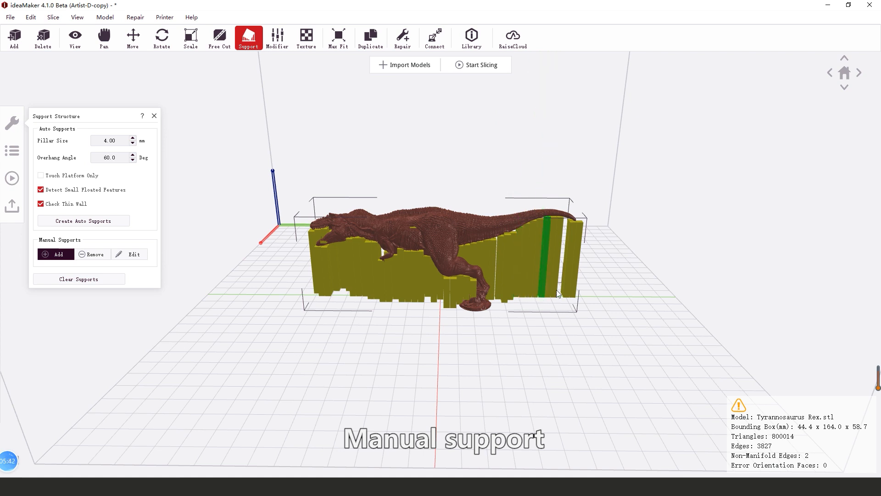
{"action": "left_click", "coordinate": [559, 296]}
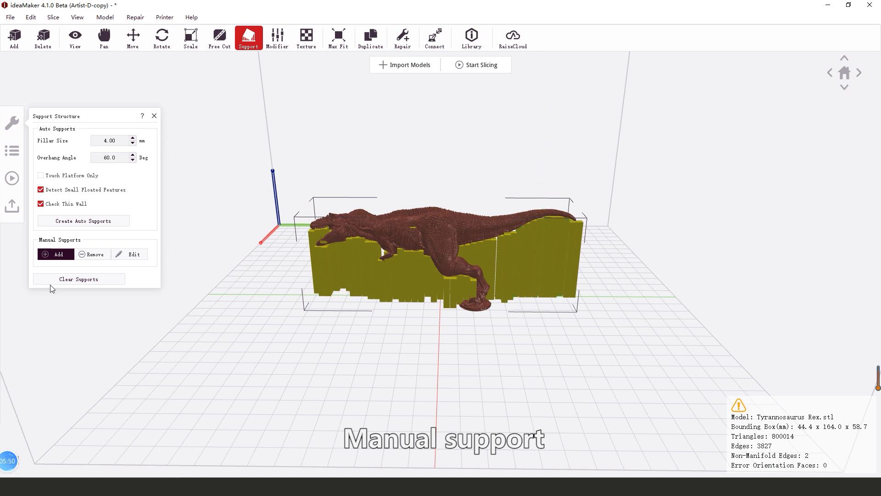
{"action": "left_click", "coordinate": [59, 254]}
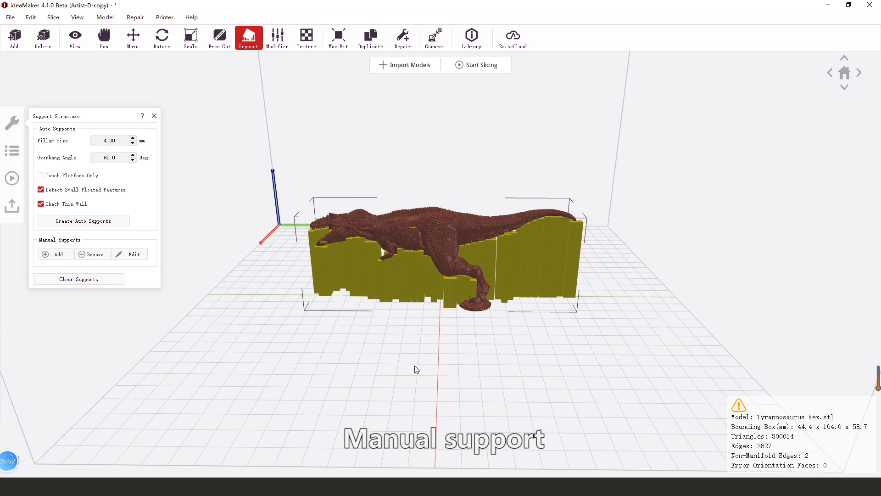
Review the 0.20mm PLA Dual - Full Control-export-export template's advanced slicing settings and set its support extruder to Right Extruder.
{"action": "scroll", "coordinate": [407, 360], "scroll_direction": "down", "scroll_amount": 2}
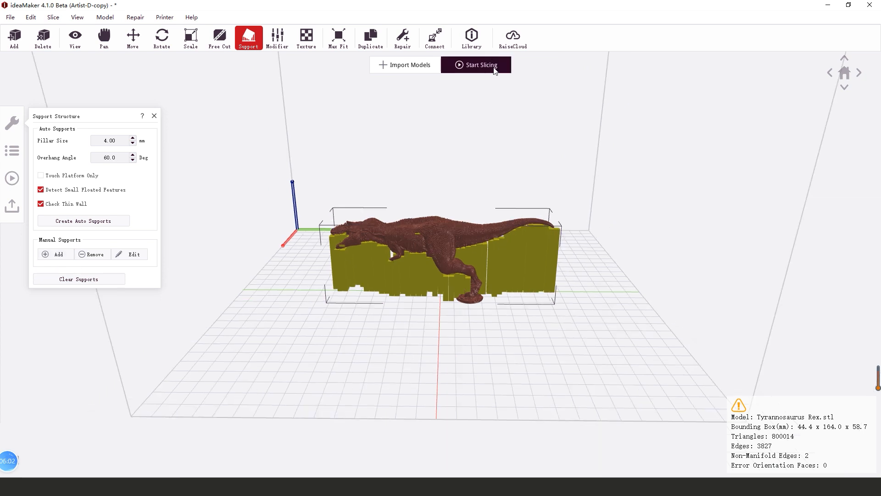
{"action": "left_click", "coordinate": [489, 68]}
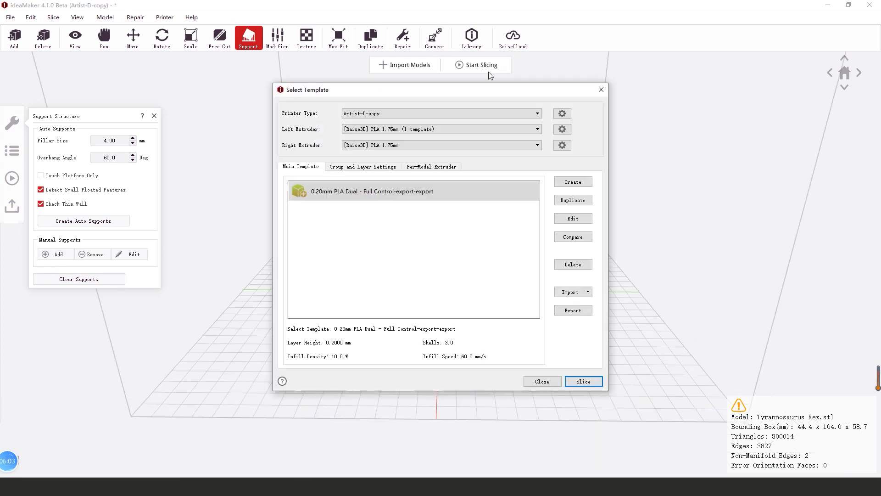
{"action": "double_click", "coordinate": [350, 191]}
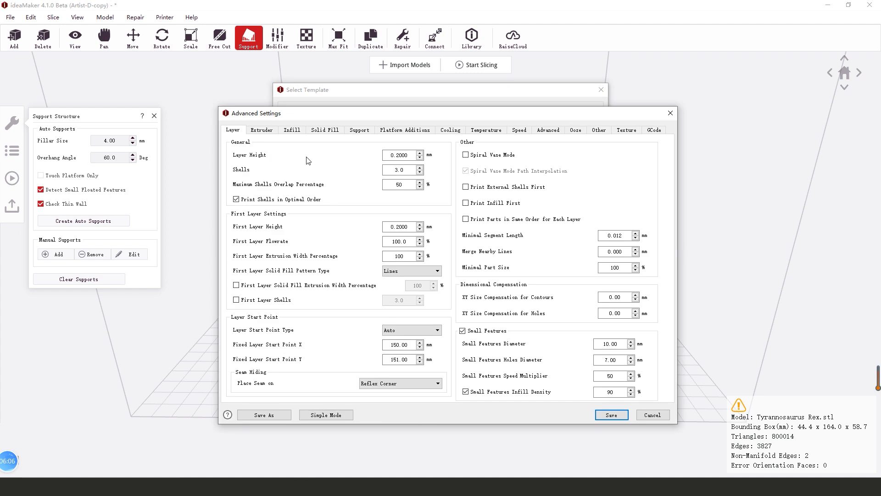
{"action": "left_click", "coordinate": [268, 132]}
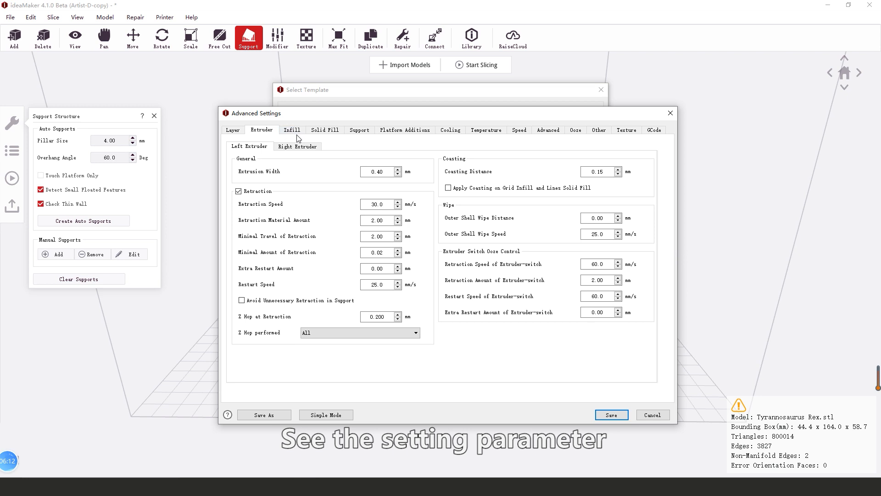
{"action": "left_click", "coordinate": [293, 131]}
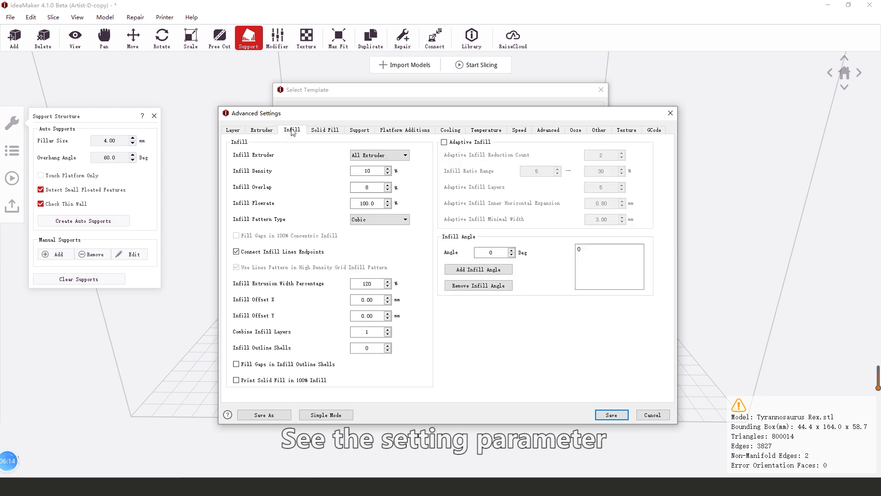
{"action": "left_click", "coordinate": [329, 132]}
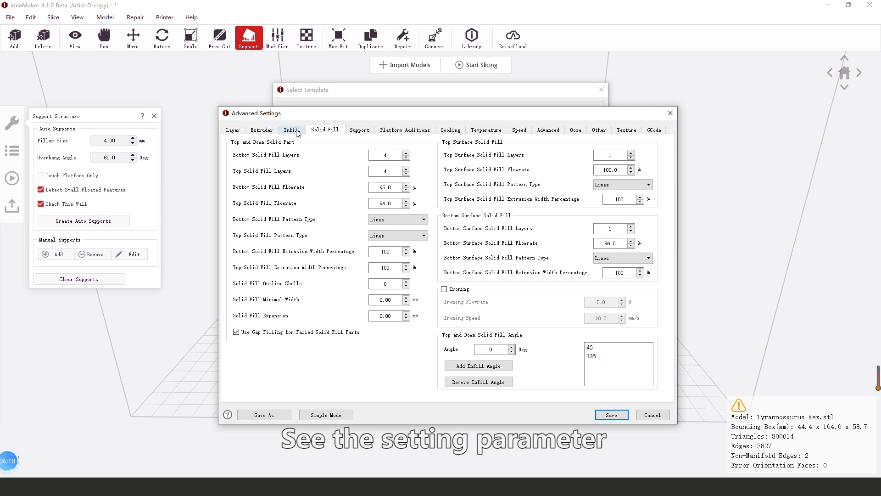
{"action": "left_click", "coordinate": [359, 130]}
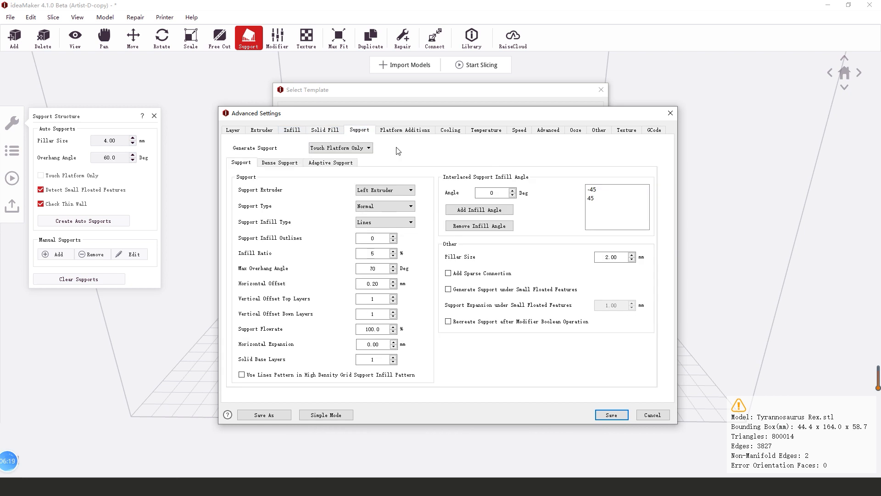
{"action": "left_click", "coordinate": [411, 190]}
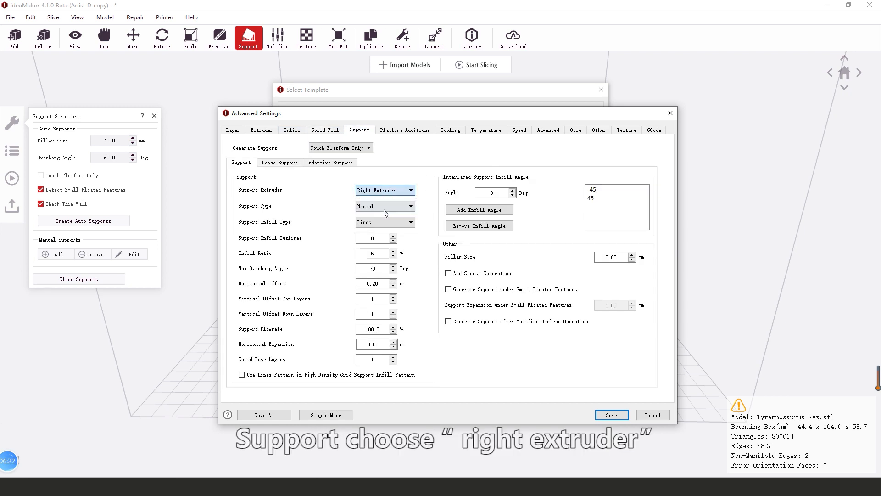
{"action": "left_click", "coordinate": [385, 209]}
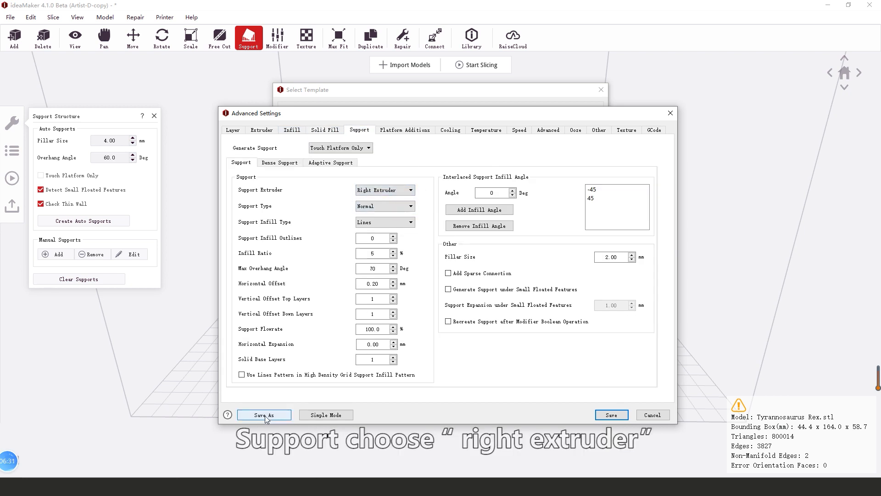
Save the settings as a new template named 0.20mm PLA Dual - Full Control-export-export-copy and slice the model with it.
{"action": "left_click", "coordinate": [264, 414]}
{"action": "left_click", "coordinate": [481, 291]}
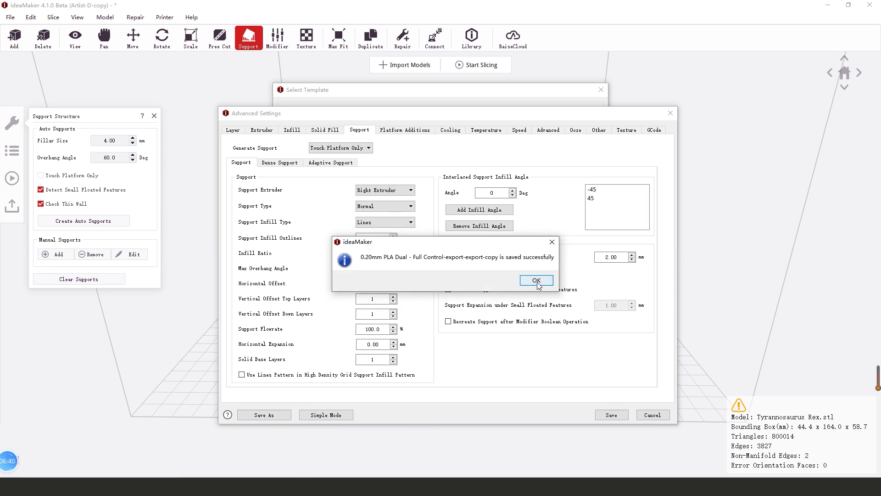
{"action": "left_click", "coordinate": [536, 280]}
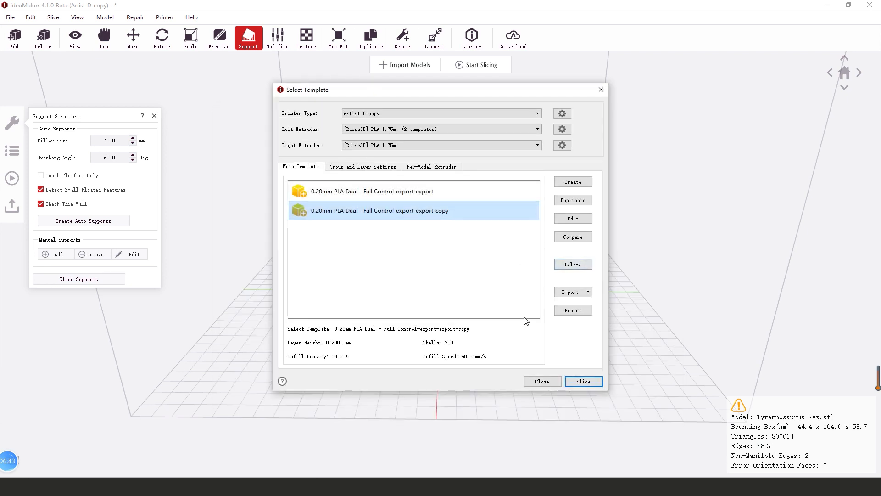
{"action": "left_click", "coordinate": [583, 382]}
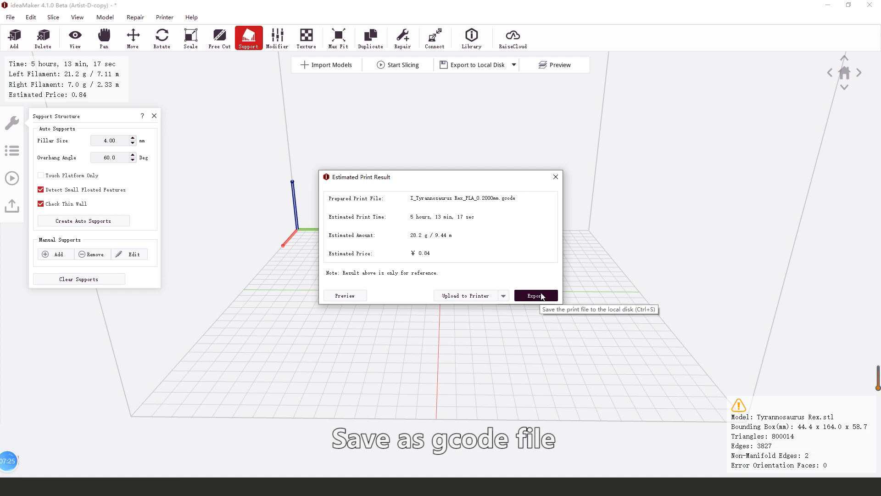
Export the sliced print to the Desktop as a G-code file named Tyrannosaurus Rex_PLA_0.2000mm and close the print result.
{"action": "left_click", "coordinate": [542, 295]}
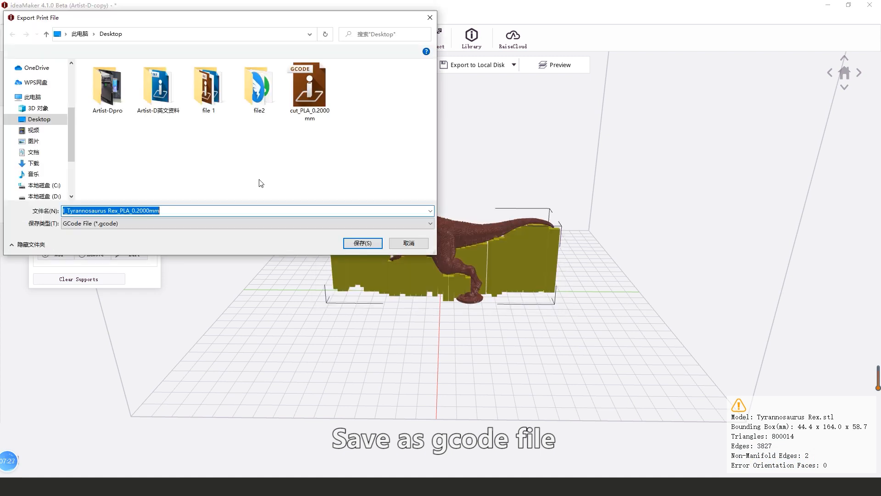
{"action": "left_click", "coordinate": [106, 211]}
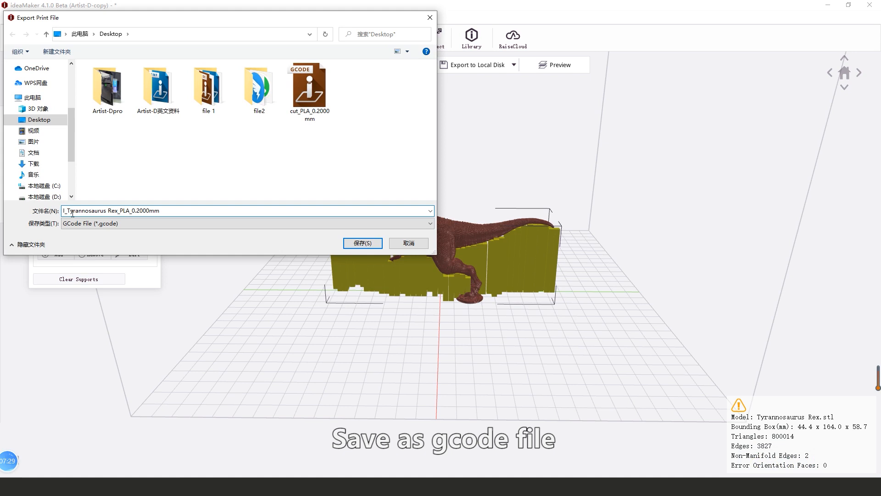
{"action": "key", "text": "BackSpace"}
{"action": "key", "text": "BackSpace"}
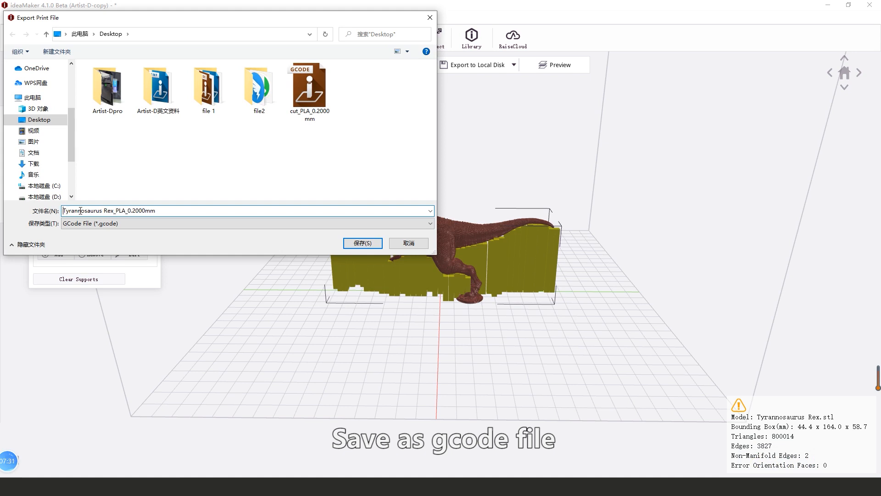
{"action": "left_click", "coordinate": [361, 244]}
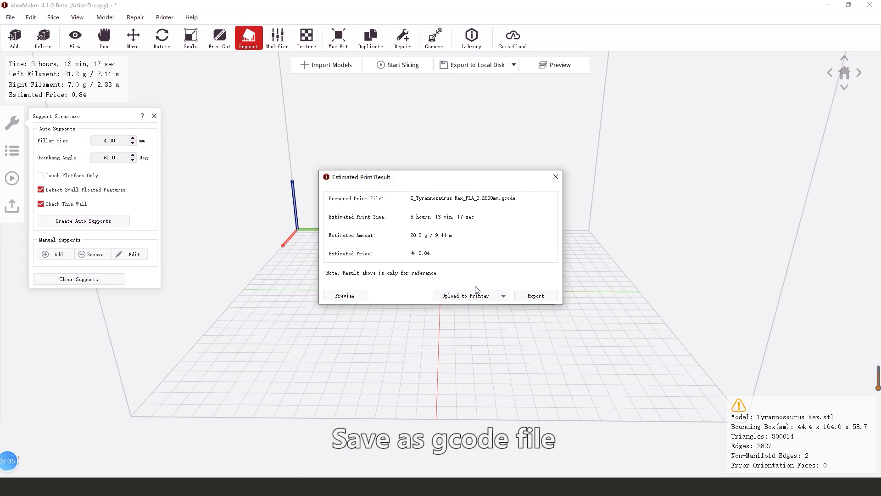
{"action": "left_click", "coordinate": [555, 177]}
Preview the toolpaths of the sliced Tyrannosaurus Rex and its supports, and close the preview.
{"action": "left_click", "coordinate": [554, 65]}
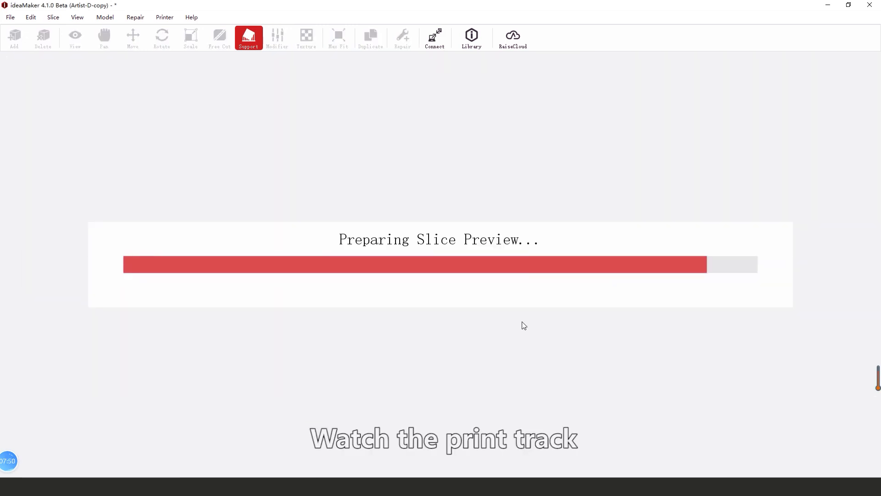
{"action": "left_click_drag", "start_coordinate": [405, 450], "coordinate": [427, 447]}
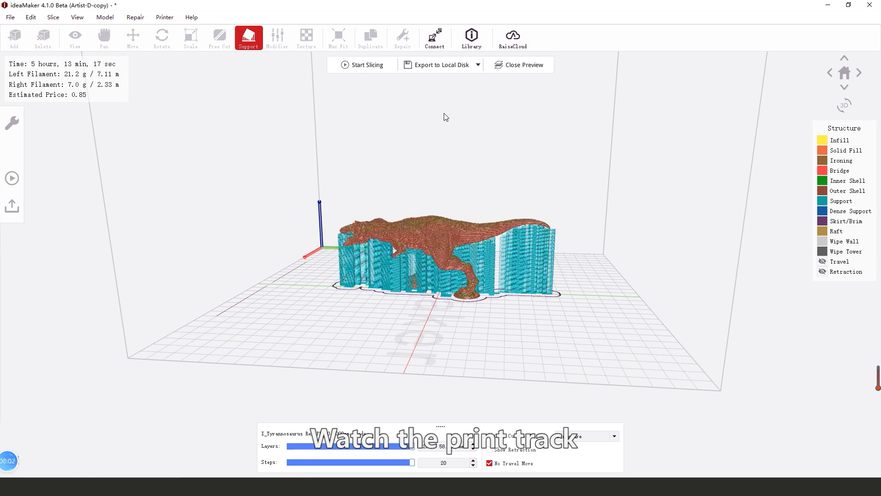
{"action": "left_click", "coordinate": [520, 65]}
Delete the Tyrannosaurus Rex model from the build platform.
{"action": "right_click", "coordinate": [427, 237]}
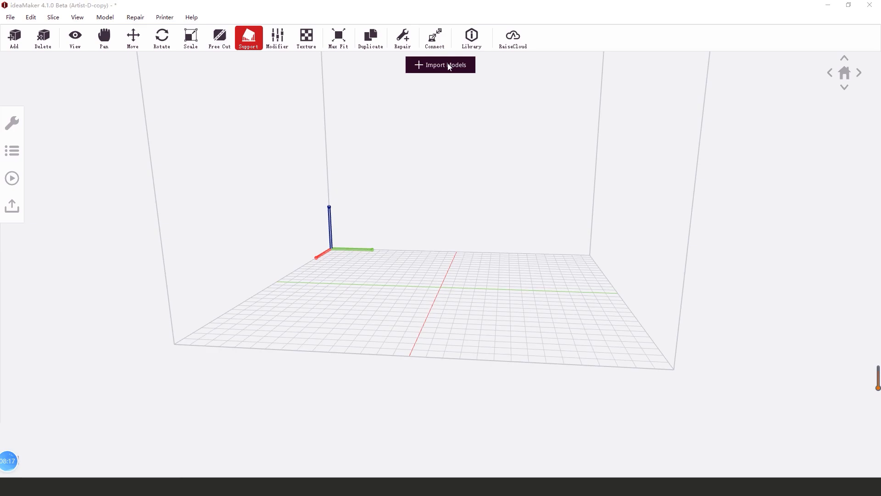
Import the money_cat STL model from the Single extruder testing folder.
{"action": "key", "text": "ctrl+i"}
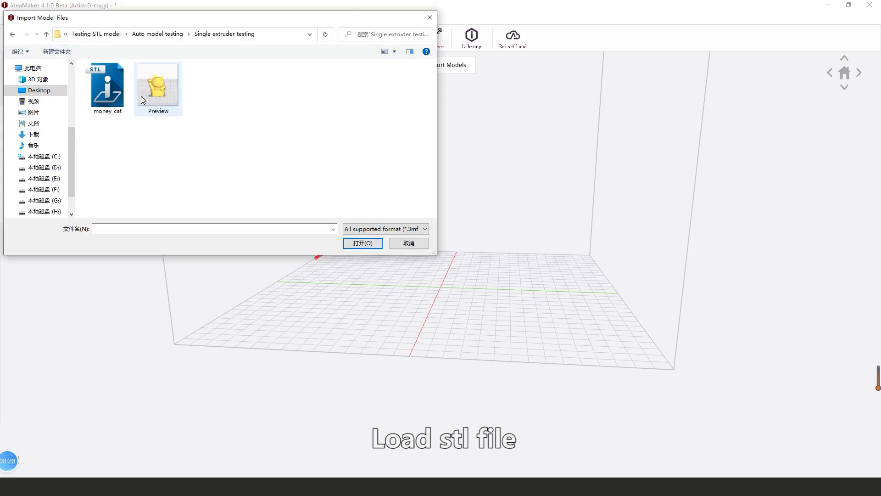
{"action": "left_click", "coordinate": [108, 89]}
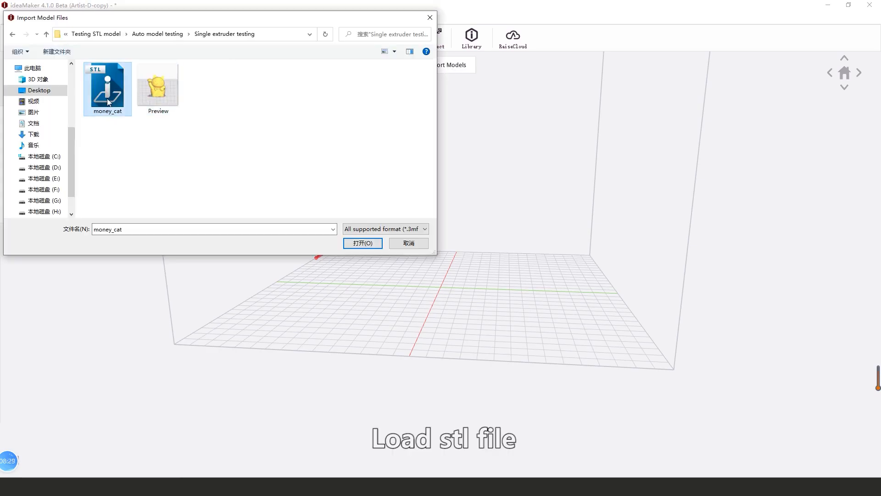
{"action": "left_click", "coordinate": [363, 242]}
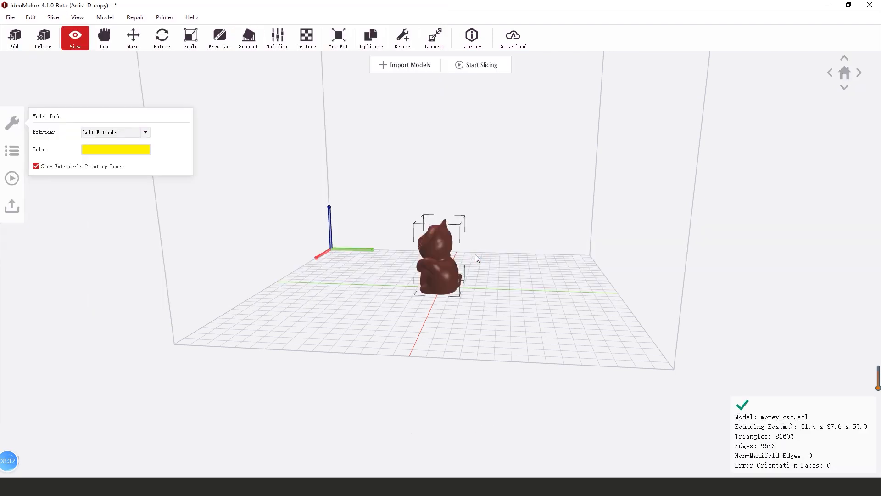
Rotate the money_cat model a quarter turn about the Z axis so its face points to the front of the platform.
{"action": "scroll", "coordinate": [505, 265], "scroll_direction": "up", "scroll_amount": 2}
{"action": "left_click_drag", "start_coordinate": [505, 264], "coordinate": [605, 316]}
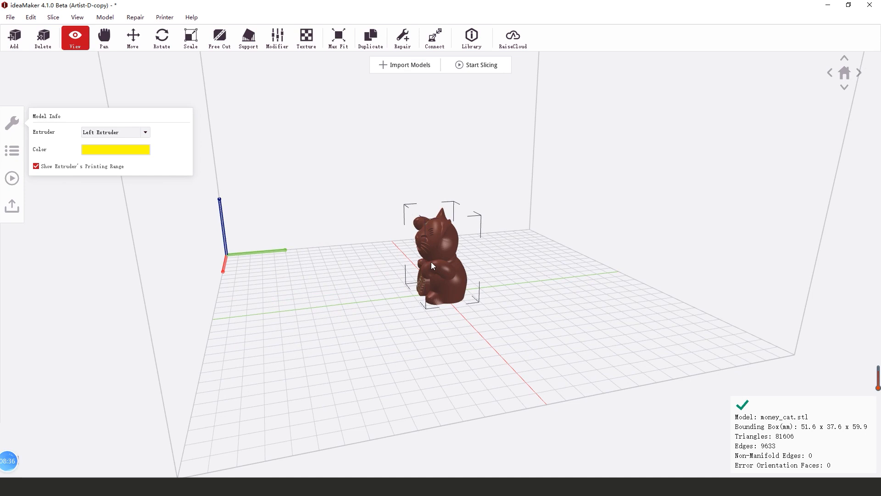
{"action": "left_click", "coordinate": [162, 36]}
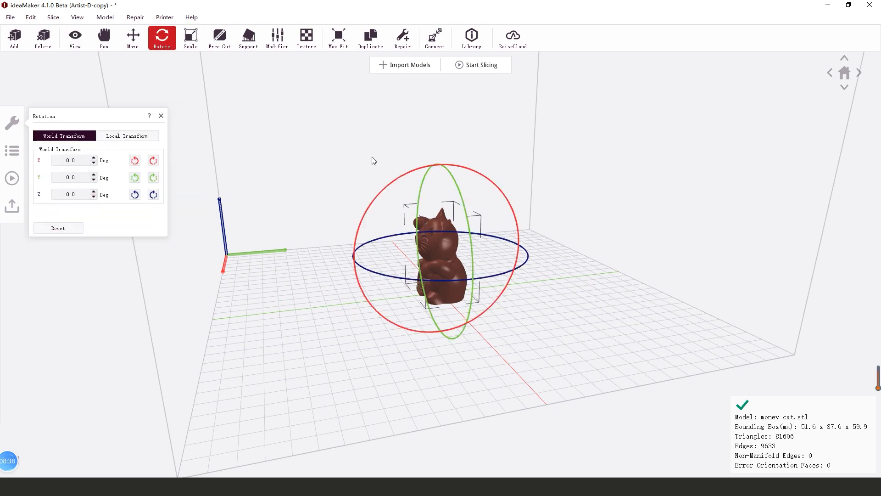
{"action": "left_click_drag", "start_coordinate": [363, 266], "coordinate": [405, 279]}
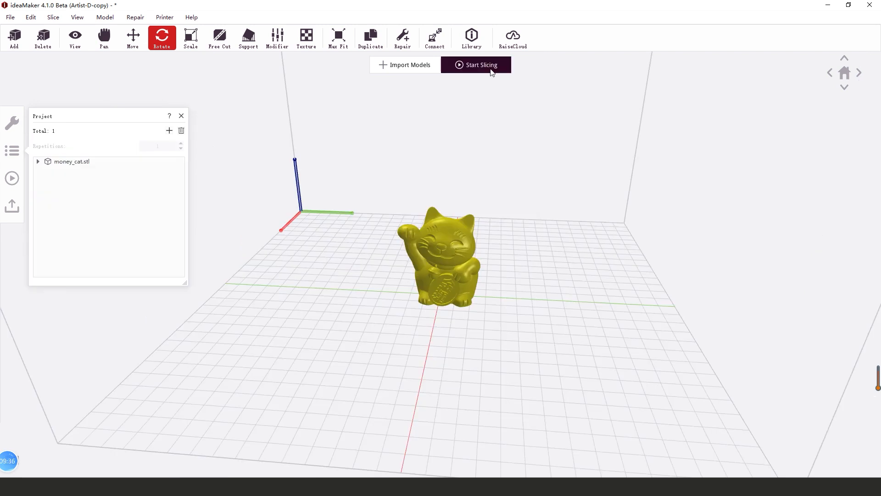
Slice the cat with the 0.20mm PLA Dual - Full Control-export-export template and export the G-code to the Desktop as _money_cat_PLA_0.2000mm.
{"action": "left_click", "coordinate": [481, 64]}
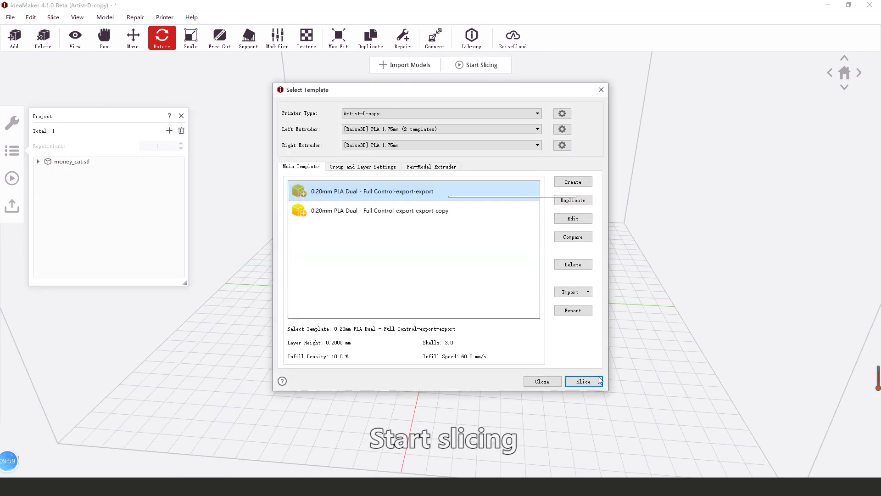
{"action": "left_click", "coordinate": [583, 381]}
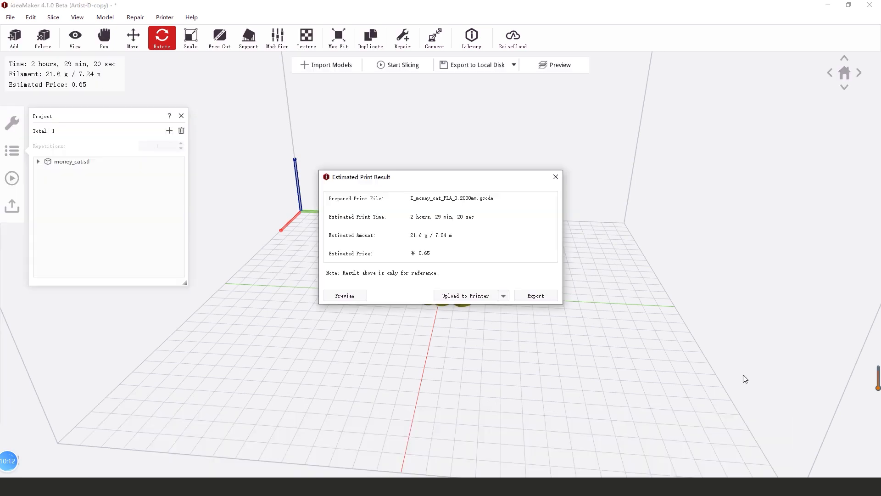
{"action": "left_click", "coordinate": [536, 296]}
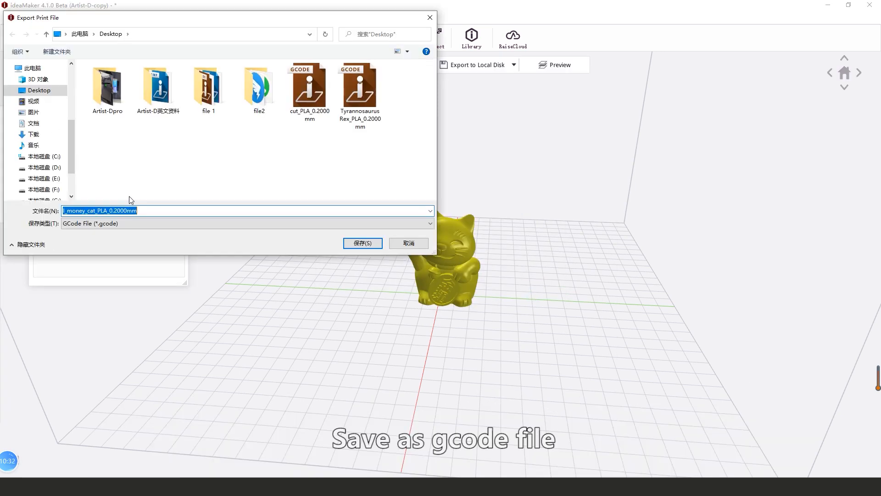
{"action": "left_click", "coordinate": [66, 211]}
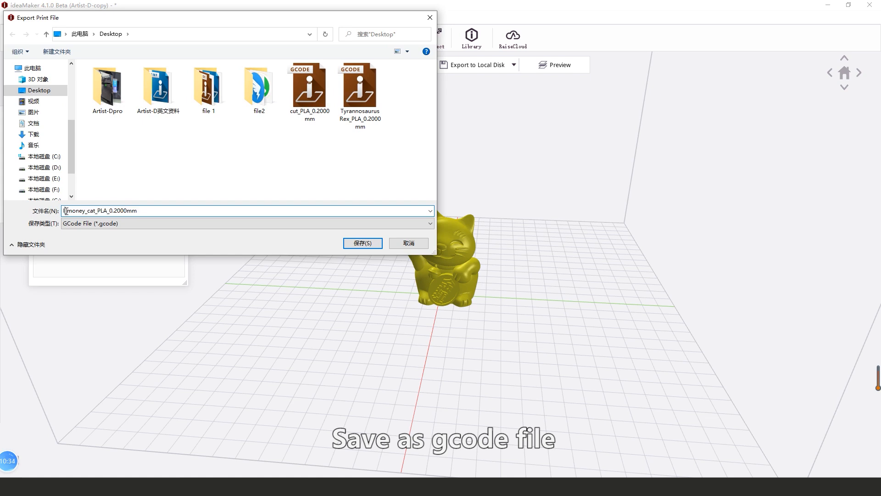
{"action": "type", "text": "="}
{"action": "key", "text": "BackSpace"}
{"action": "left_click", "coordinate": [366, 247]}
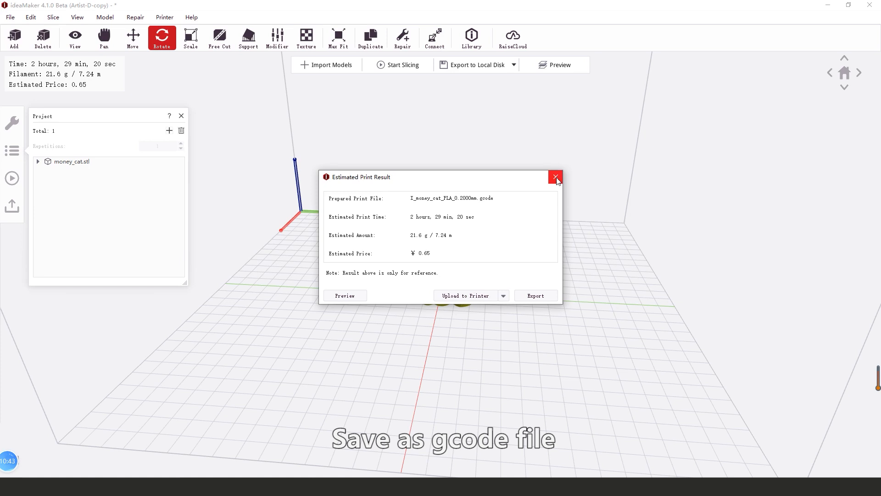
{"action": "left_click", "coordinate": [555, 178]}
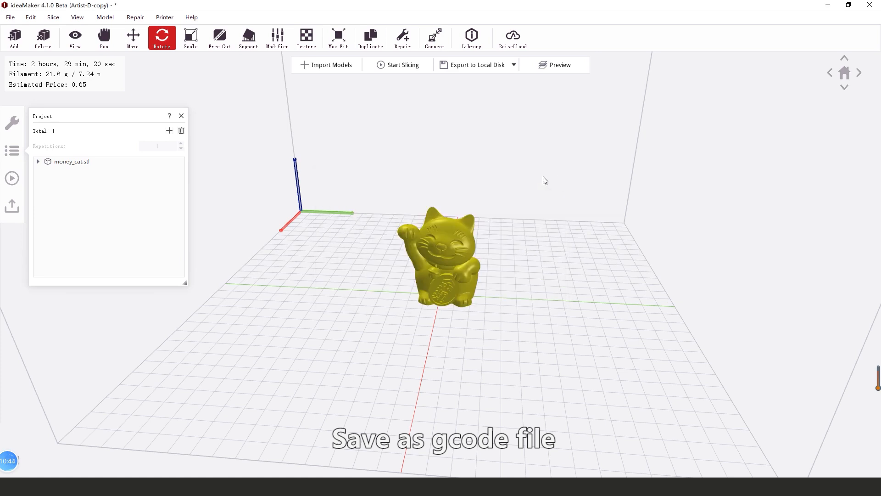
Close the project list and delete the money_cat model from the build platform.
{"action": "left_click", "coordinate": [181, 116]}
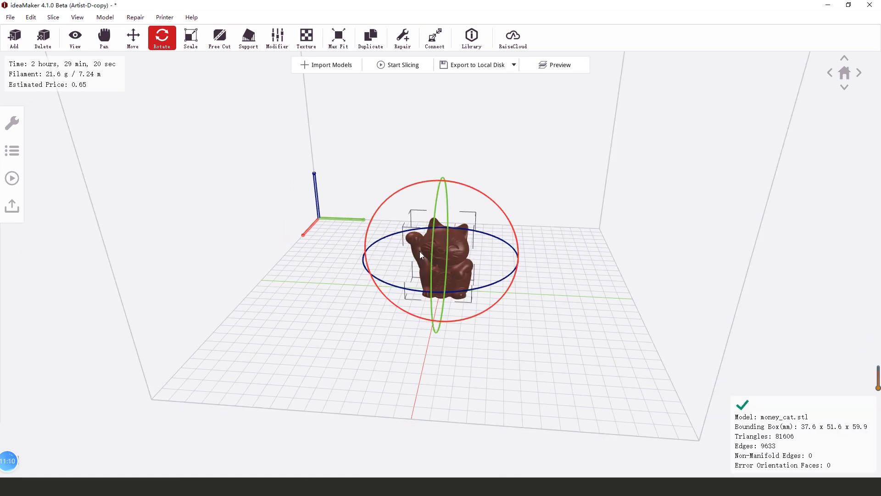
{"action": "right_click", "coordinate": [419, 249]}
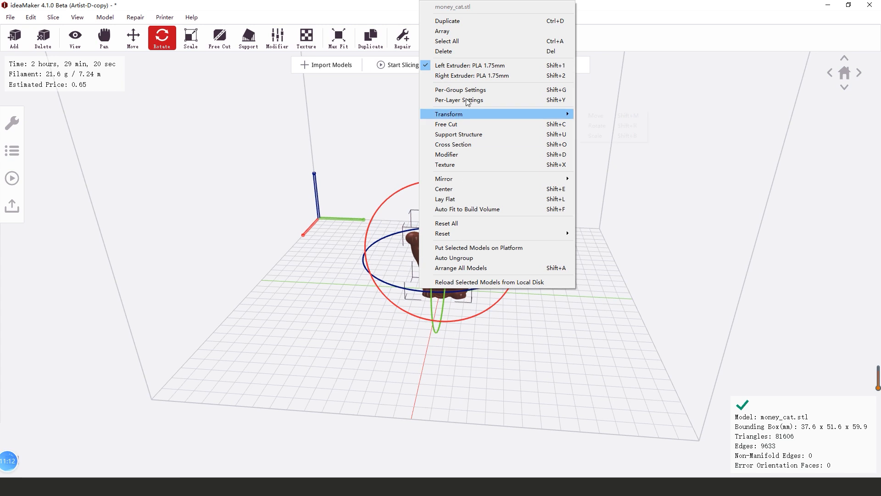
{"action": "left_click", "coordinate": [464, 48]}
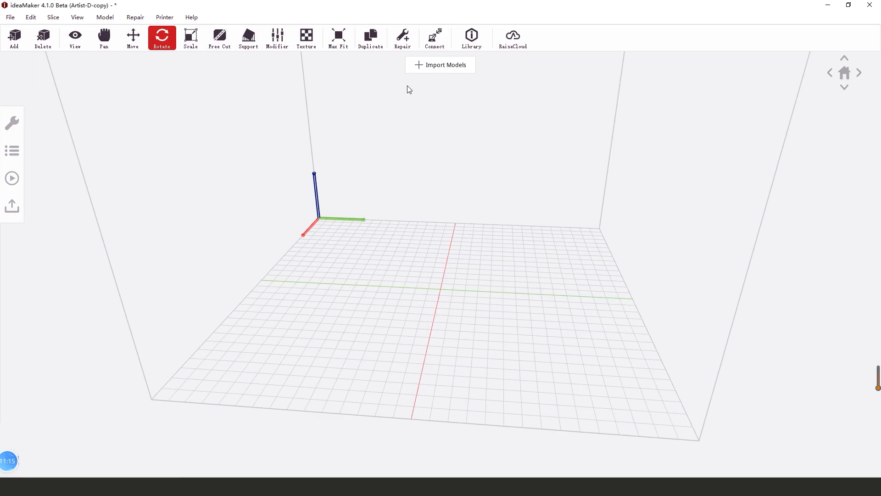
Import the money_cat STL model from the Duplication model testing folder.
{"action": "left_click", "coordinate": [430, 68]}
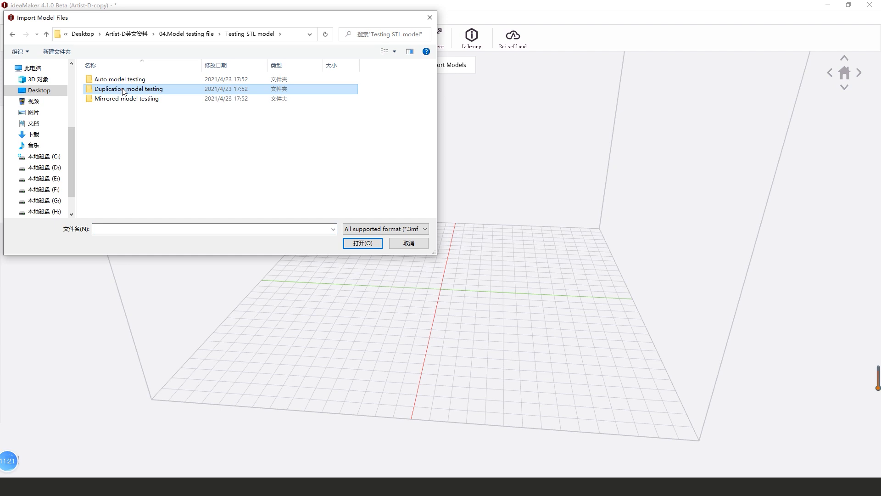
{"action": "double_click", "coordinate": [122, 87]}
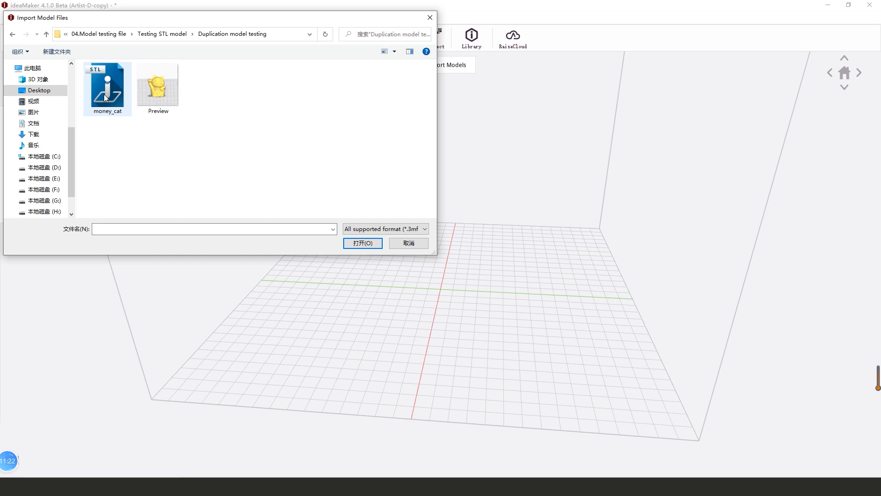
{"action": "left_click", "coordinate": [104, 94]}
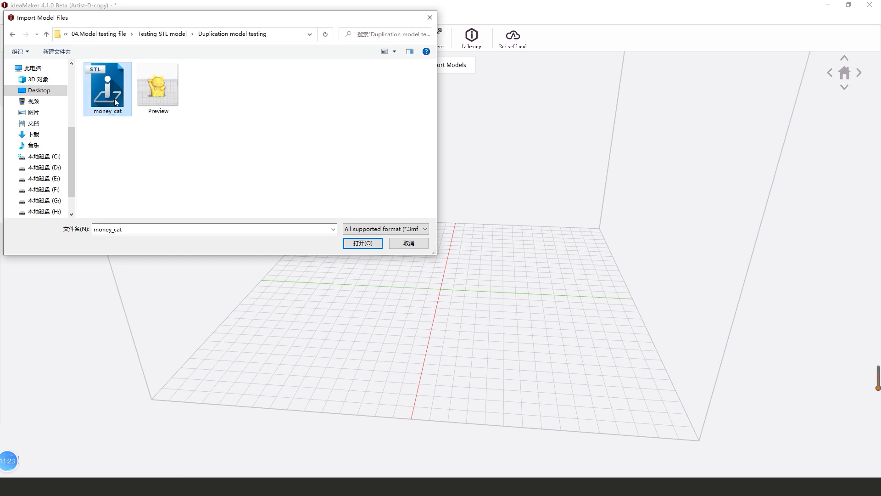
{"action": "left_click", "coordinate": [362, 244]}
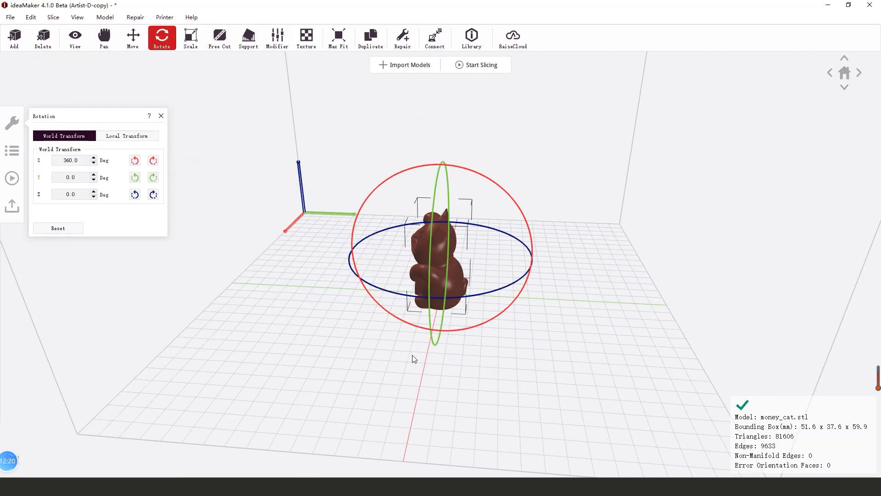
Rotate the newly imported money_cat model 90 degrees about the Z axis.
{"action": "left_click_drag", "start_coordinate": [412, 355], "coordinate": [546, 418]}
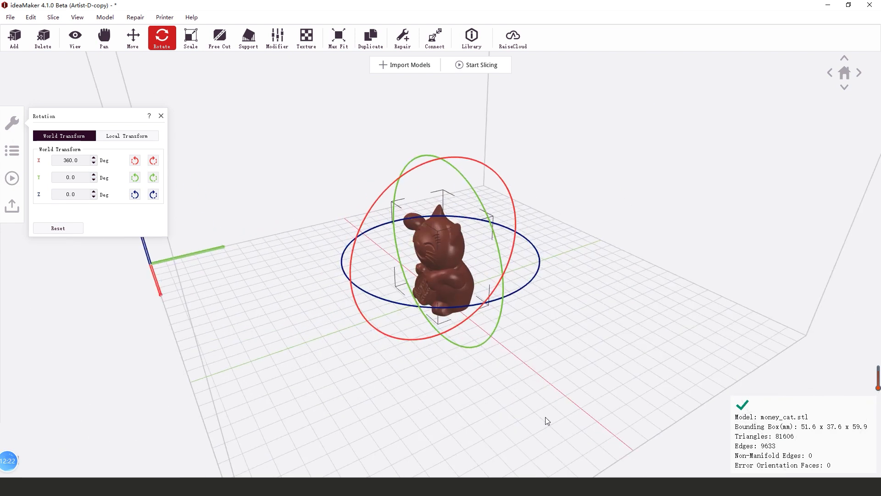
{"action": "left_click_drag", "start_coordinate": [373, 294], "coordinate": [415, 311]}
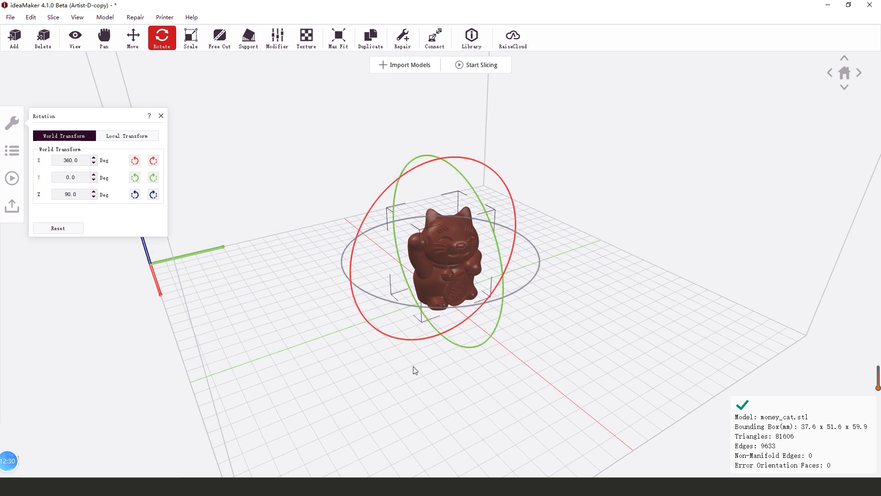
{"action": "left_click", "coordinate": [423, 393]}
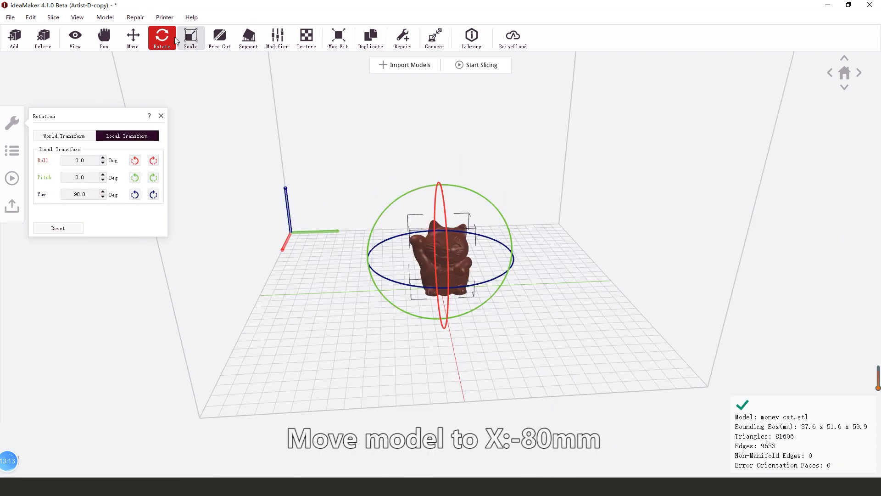
Move the money_cat model to an X position of -80 mm and deselect it.
{"action": "left_click", "coordinate": [132, 40]}
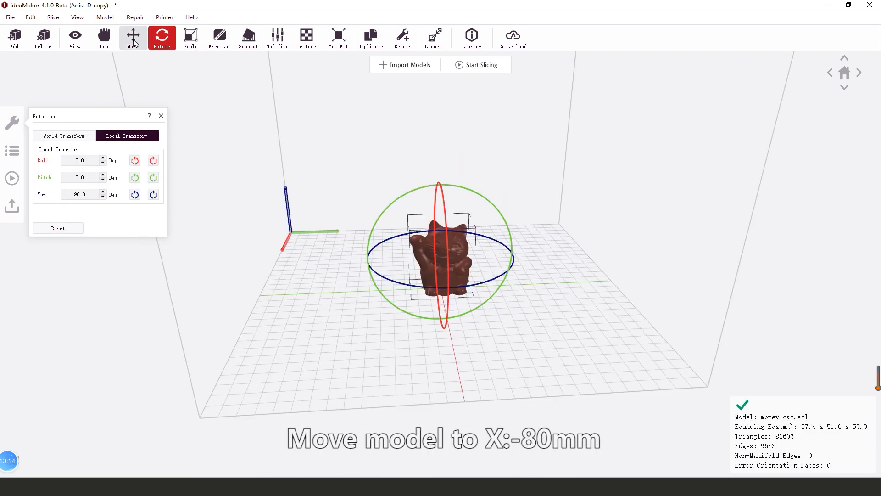
{"action": "left_click", "coordinate": [76, 131]}
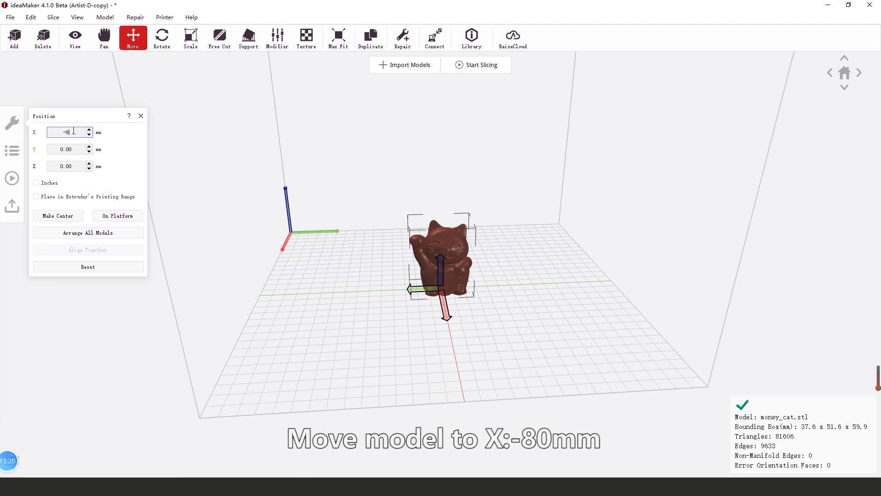
{"action": "left_click", "coordinate": [358, 369]}
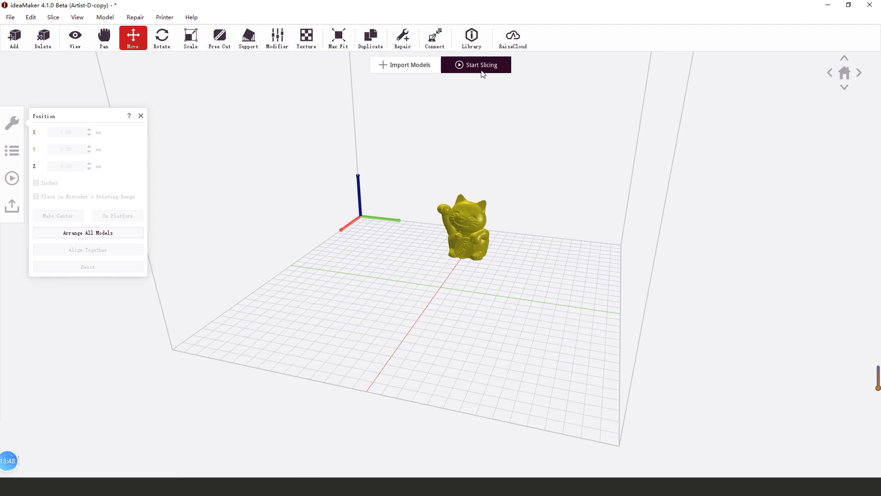
Slice the moved cat with the 0.20mm PLA Dual - Full Control-export-export template and export it to the Desktop as Mirror_money_cat_PLA_0.2000mm G-code.
{"action": "left_click", "coordinate": [482, 71]}
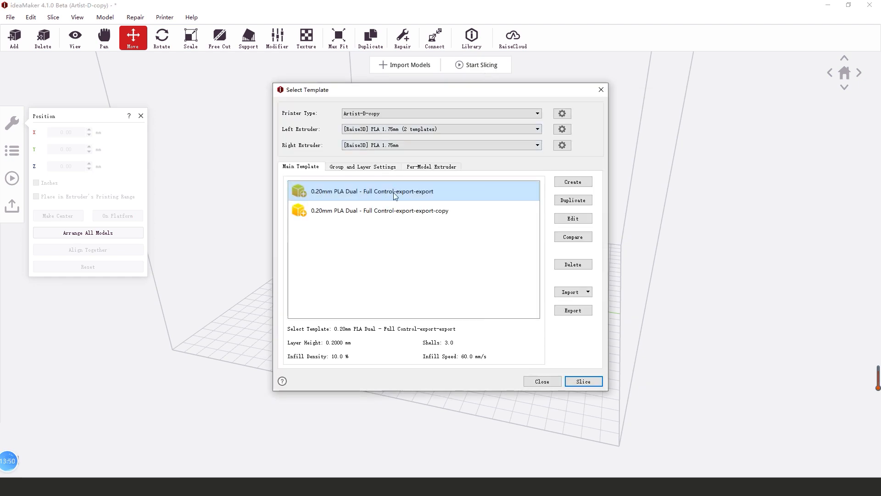
{"action": "left_click", "coordinate": [583, 382]}
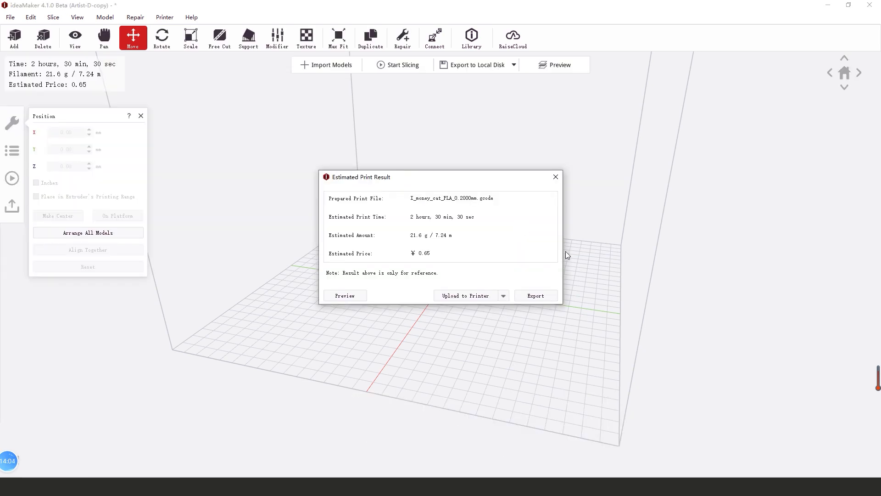
{"action": "left_click", "coordinate": [543, 297]}
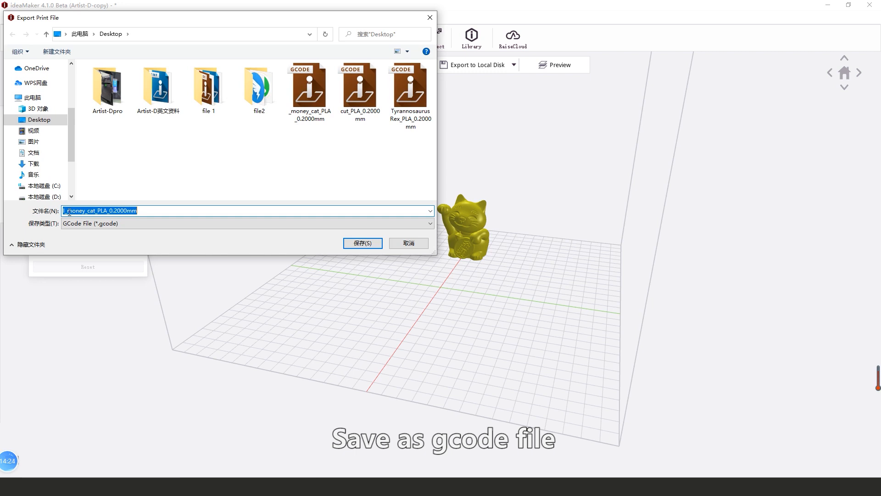
{"action": "left_click", "coordinate": [69, 212]}
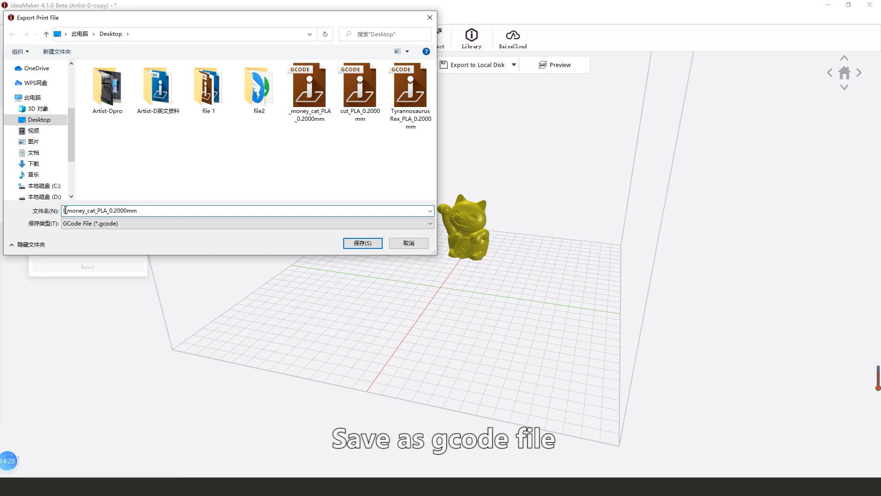
{"action": "key", "text": "BackSpace"}
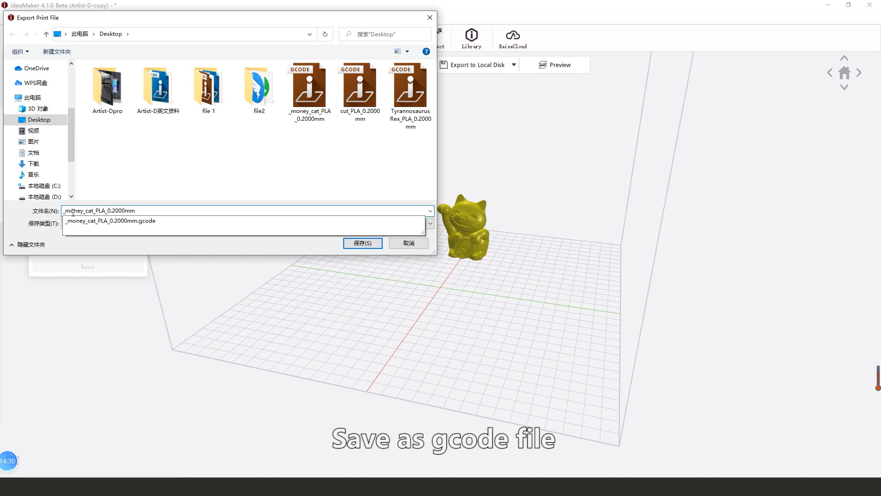
{"action": "type", "text": "M"}
{"action": "type", "text": "irror"}
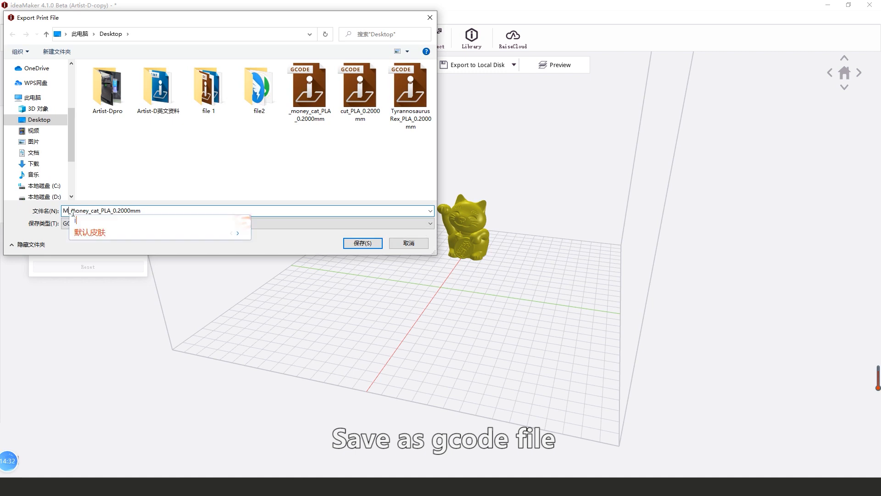
{"action": "key", "text": "Return"}
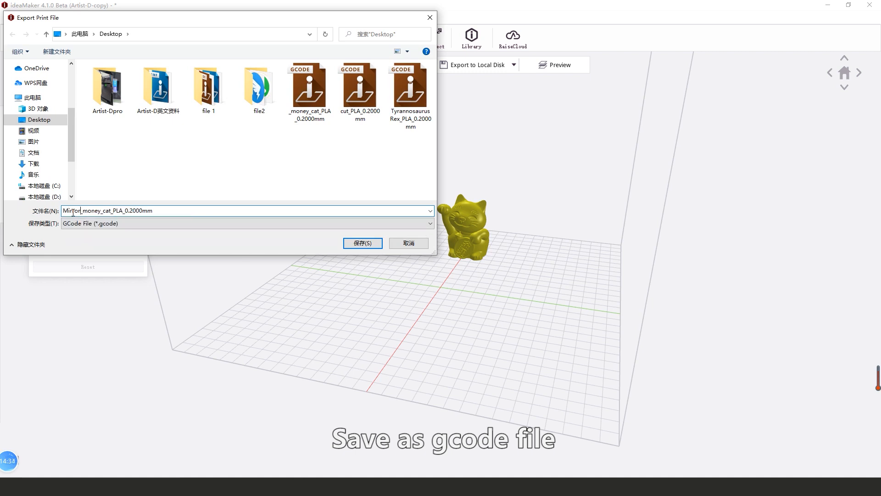
{"action": "left_click", "coordinate": [375, 247]}
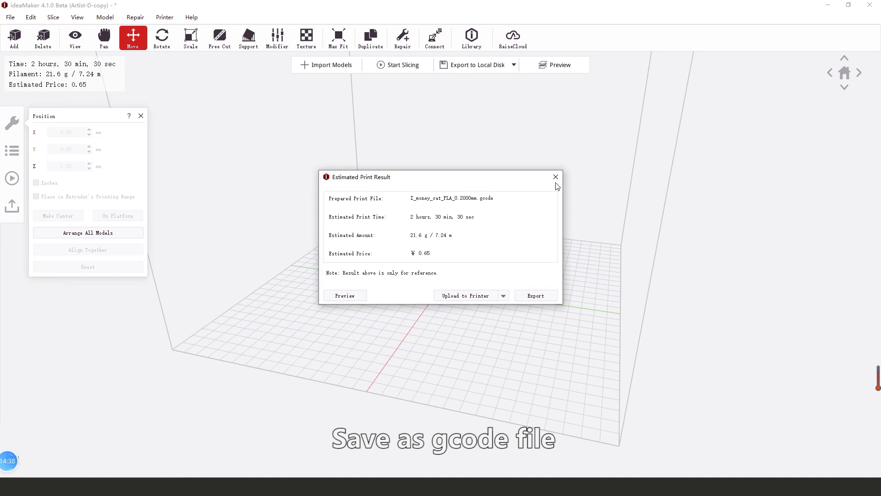
{"action": "left_click", "coordinate": [555, 177]}
{"action": "left_click_drag", "start_coordinate": [479, 312], "coordinate": [482, 304]}
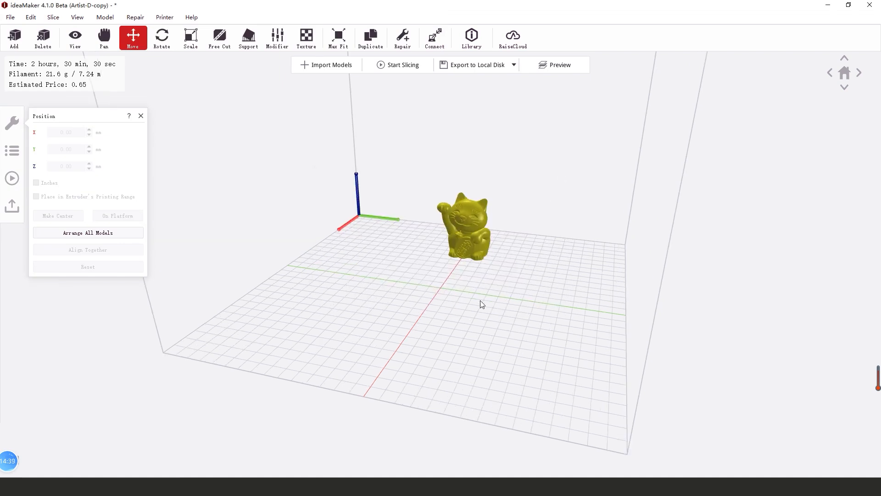
{"action": "left_click", "coordinate": [472, 225]}
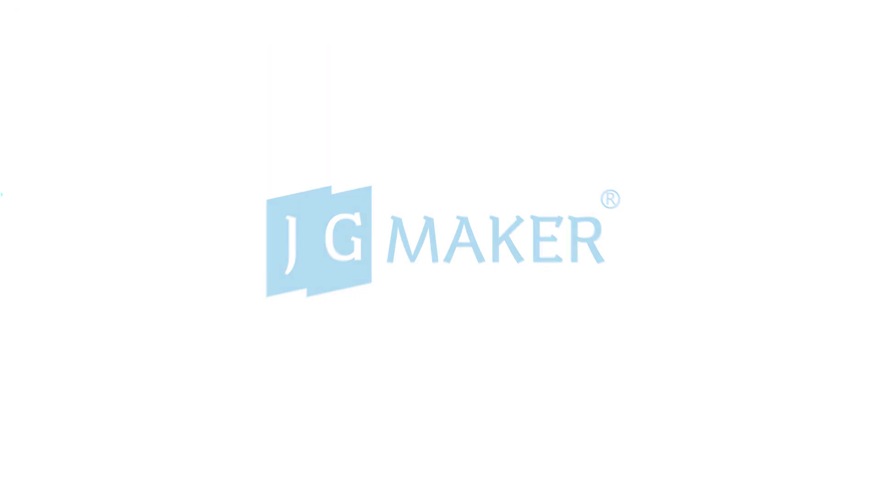